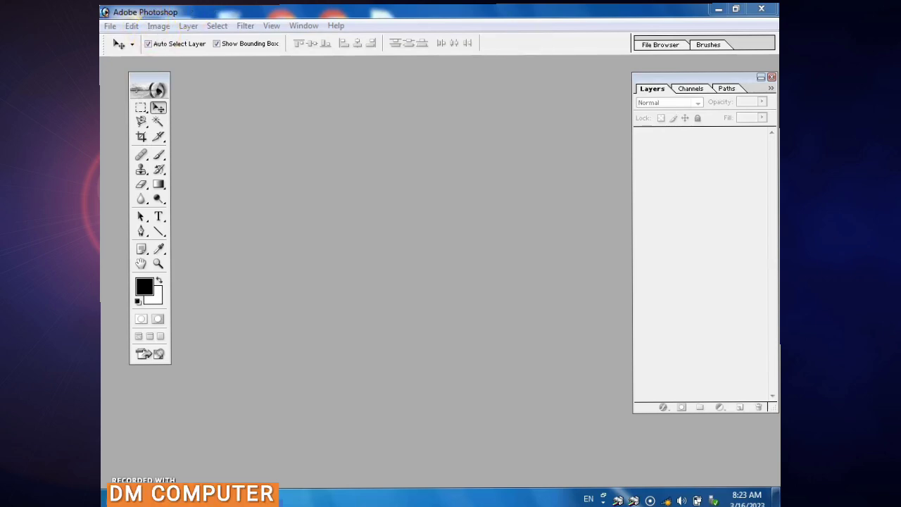
Create a white 5 × 5 inch, 300 ppi RGB document and maximize its window.
click(110, 27)
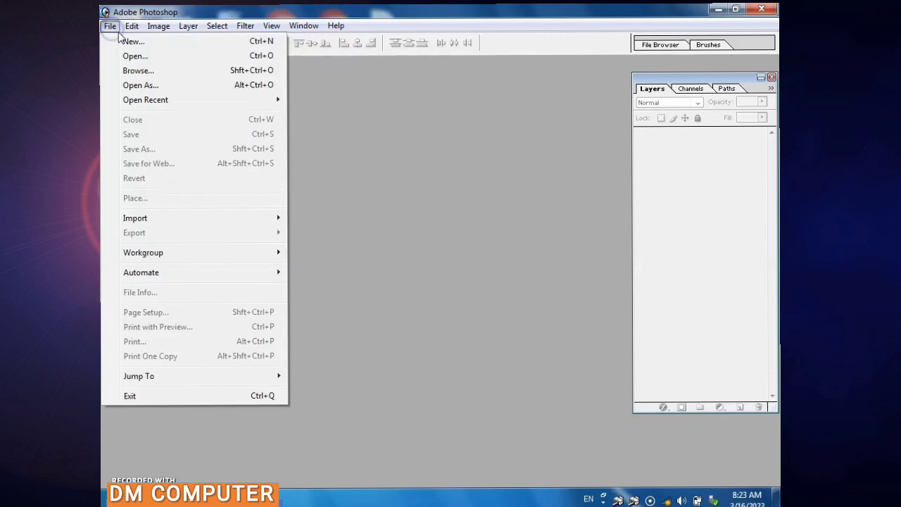
click(134, 42)
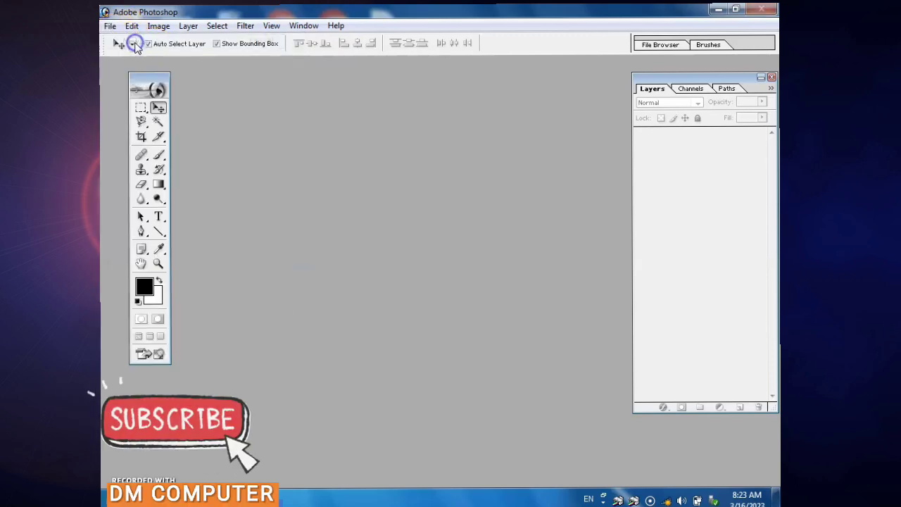
click(378, 159)
click(379, 159)
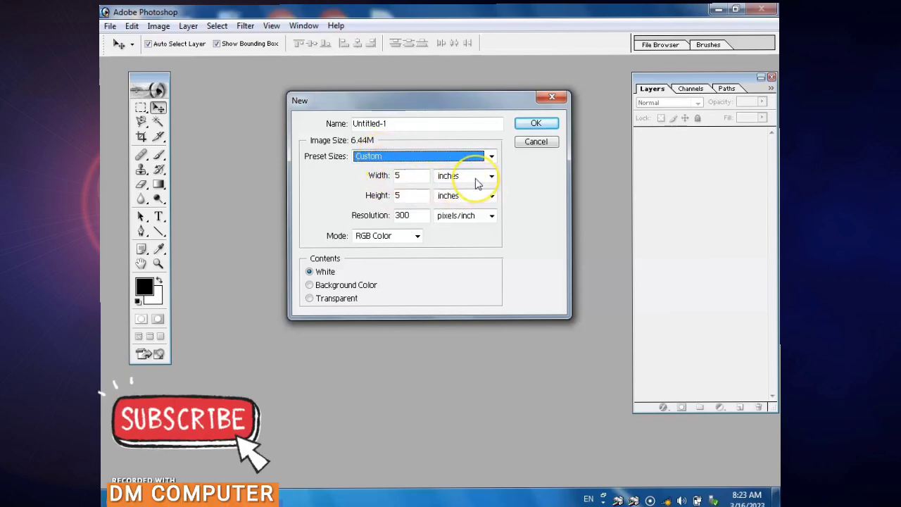
click(412, 181)
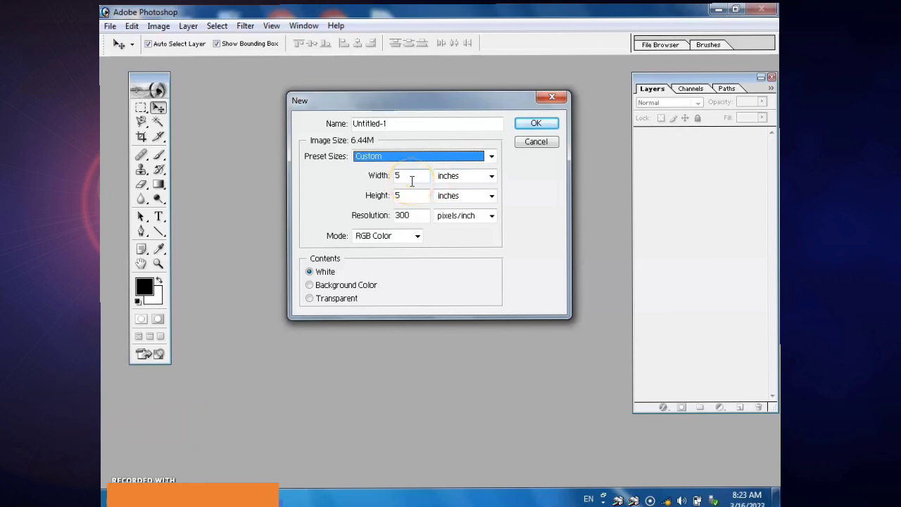
click(536, 126)
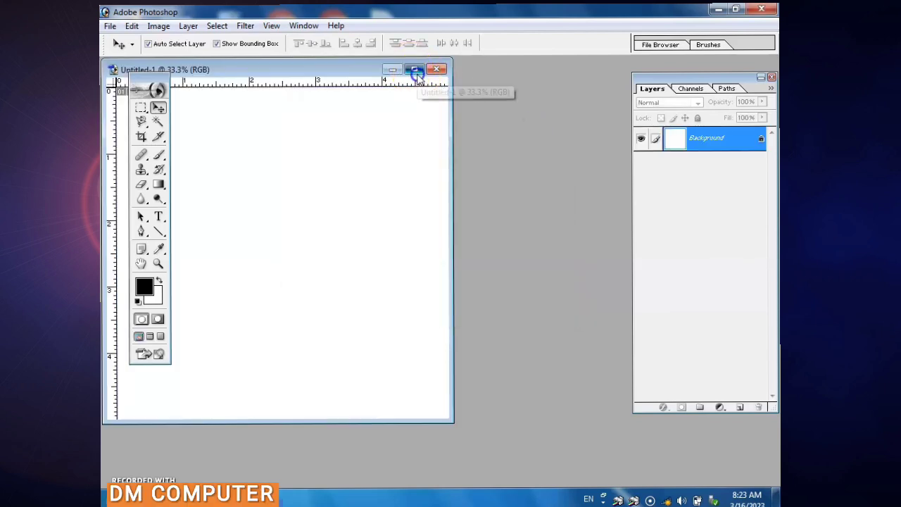
click(415, 71)
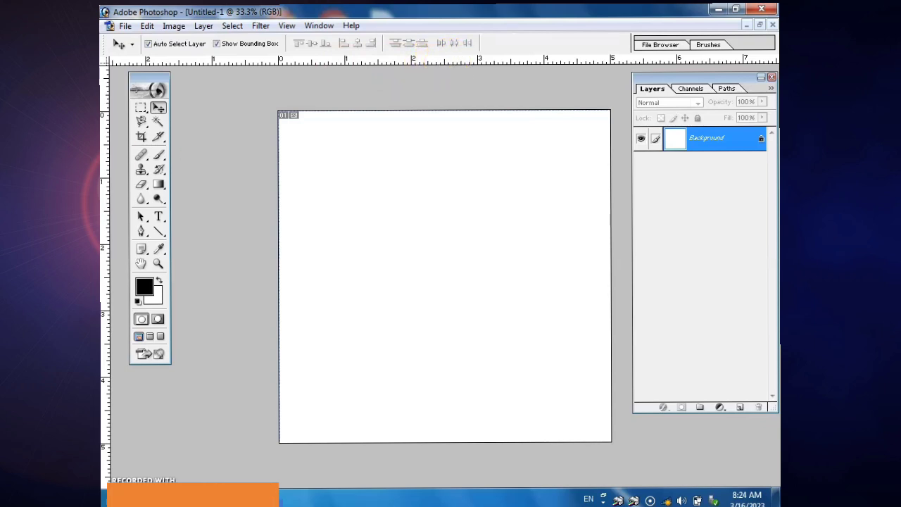
Drag three vertical guides near the canvas centre and three horizontal guides at and above mid-height.
drag(103, 206, 446, 206)
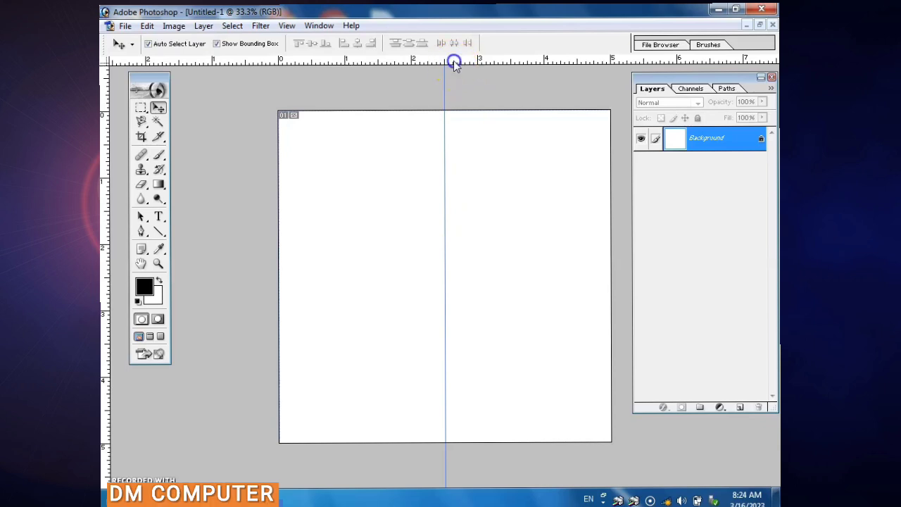
drag(453, 60, 473, 275)
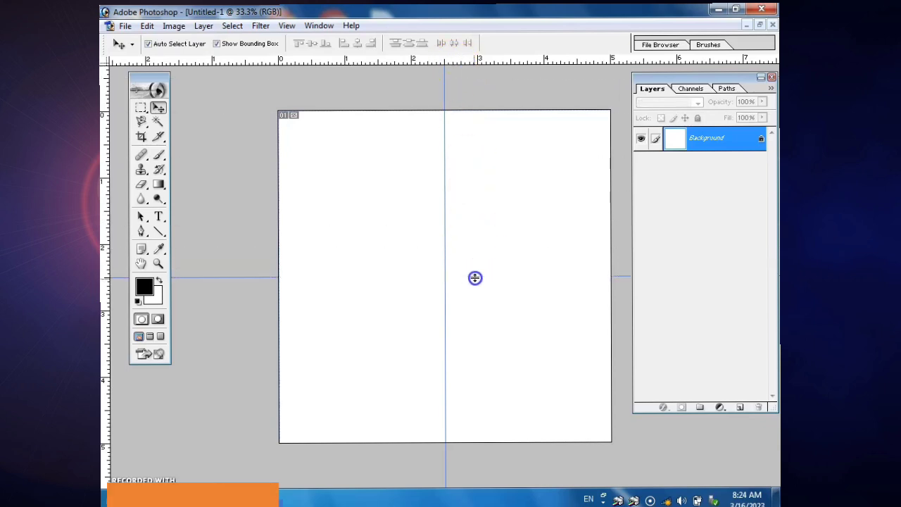
drag(474, 277, 474, 277)
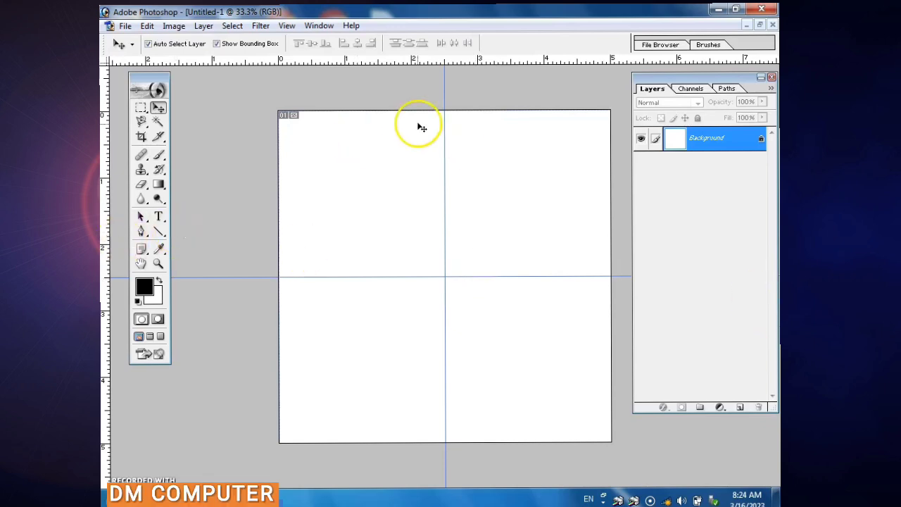
mouse_move(107, 216)
mouse_down()
mouse_move(481, 216)
mouse_move(456, 217)
mouse_up()
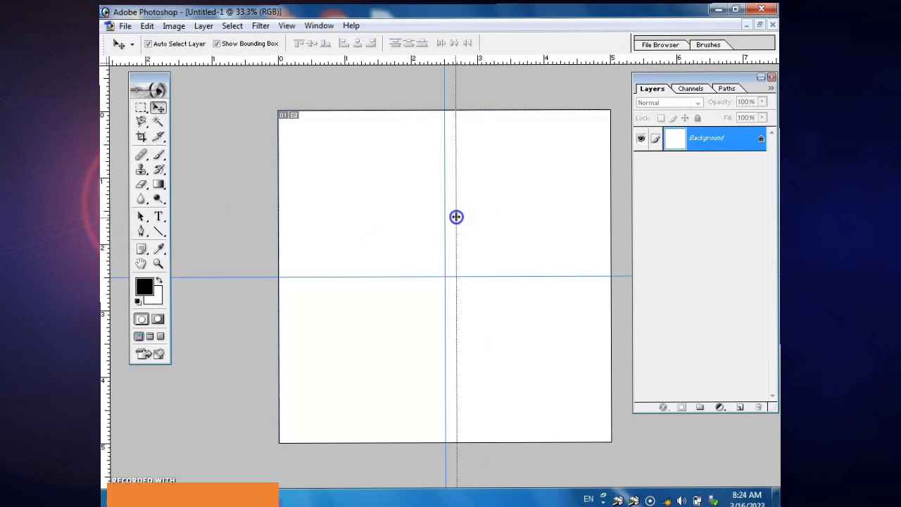
drag(456, 217, 452, 230)
mouse_move(107, 246)
mouse_down()
mouse_move(448, 161)
mouse_move(437, 168)
mouse_up()
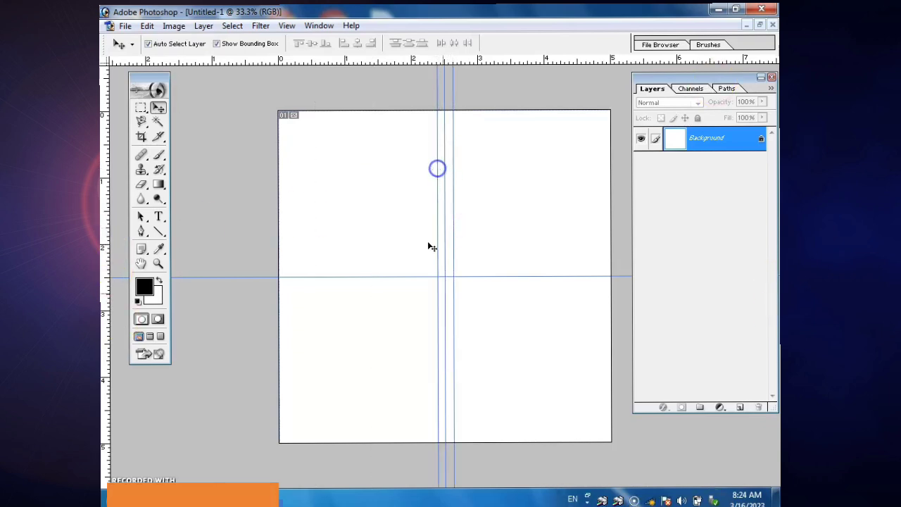
click(455, 303)
drag(468, 62, 486, 220)
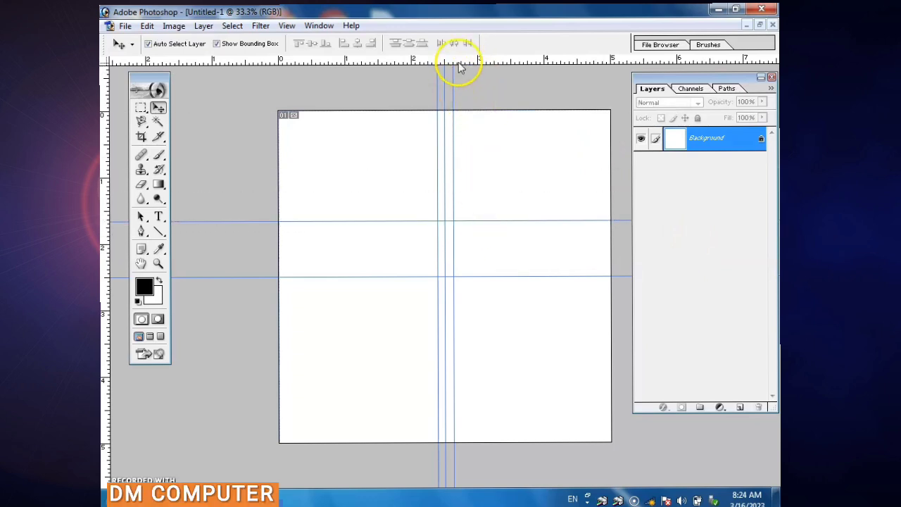
drag(462, 63, 464, 173)
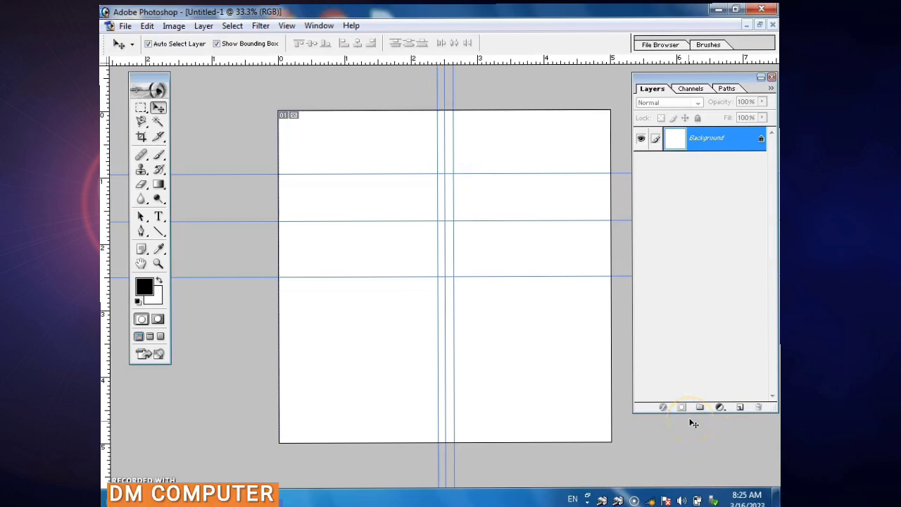
Zoom the canvas to 50% and set the Pen tool to Shape Layers mode.
key(ctrl+plus)
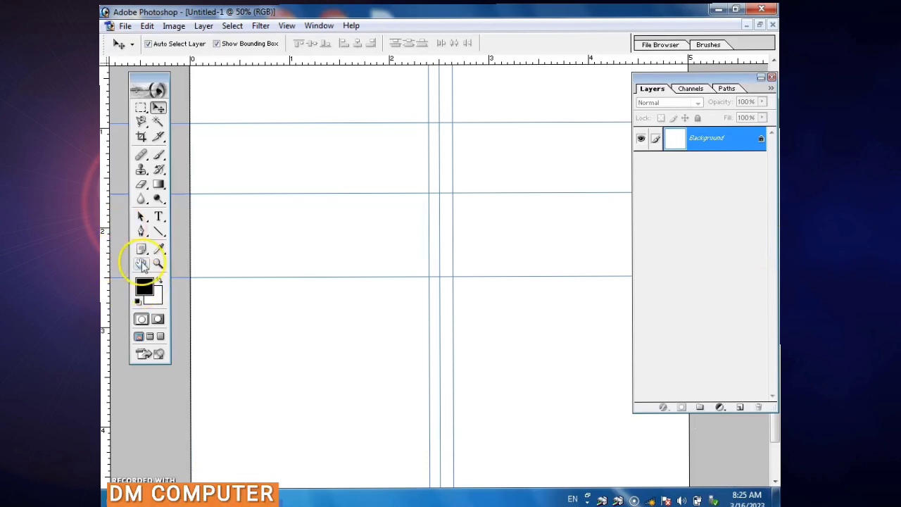
click(139, 233)
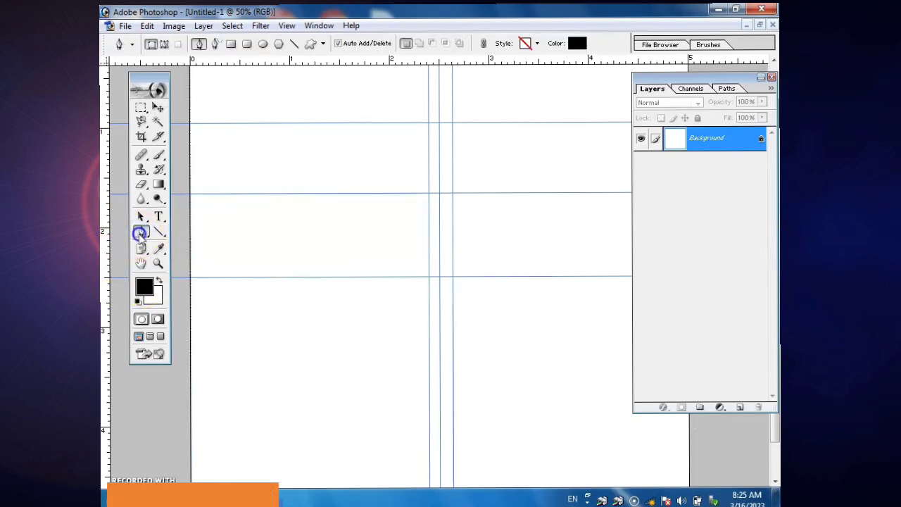
click(140, 237)
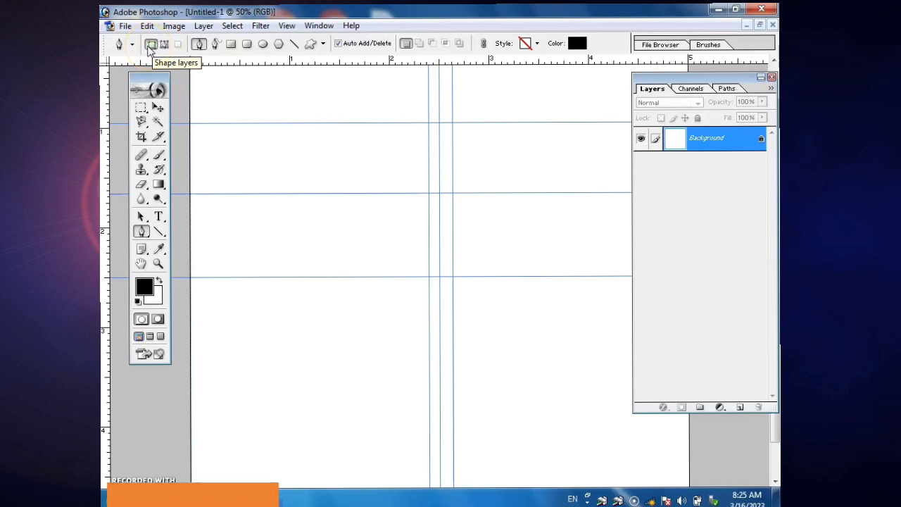
click(150, 45)
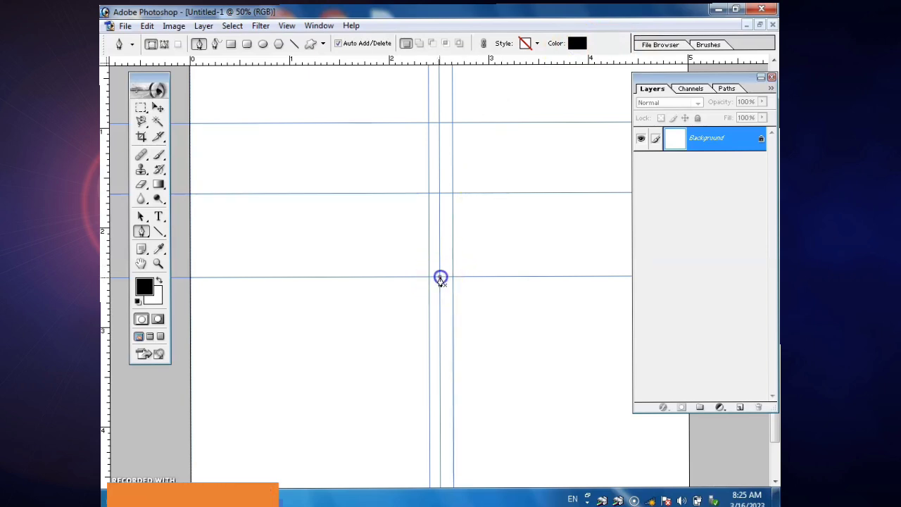
Pen a closed diamond on the bottom, left, top and right guide crossings, creating layer Shape 1.
click(439, 276)
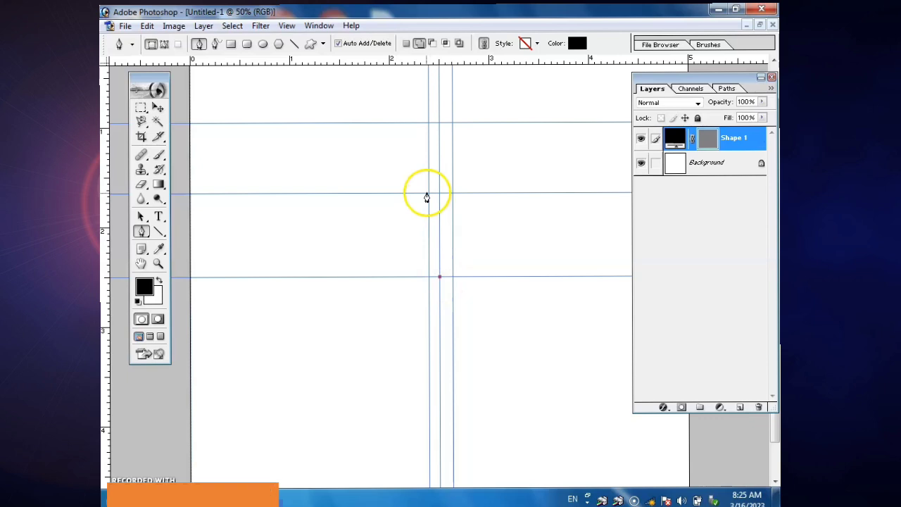
click(428, 193)
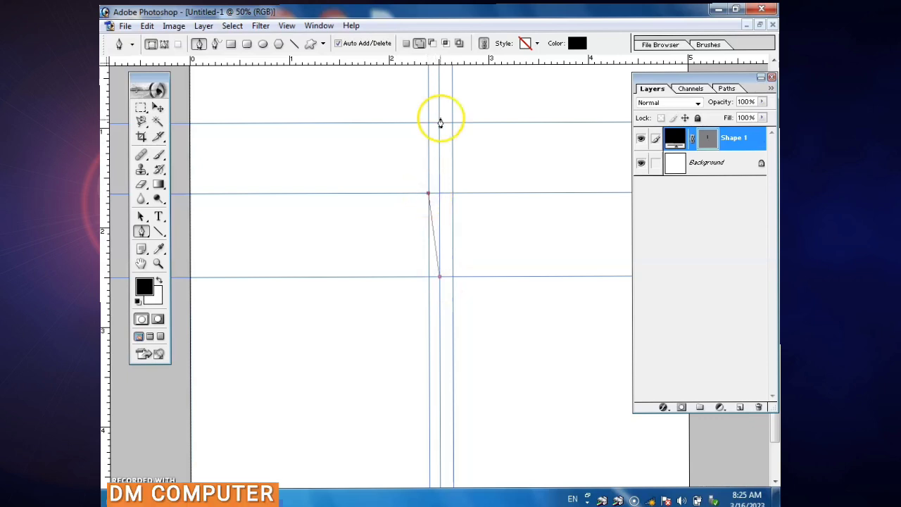
click(438, 123)
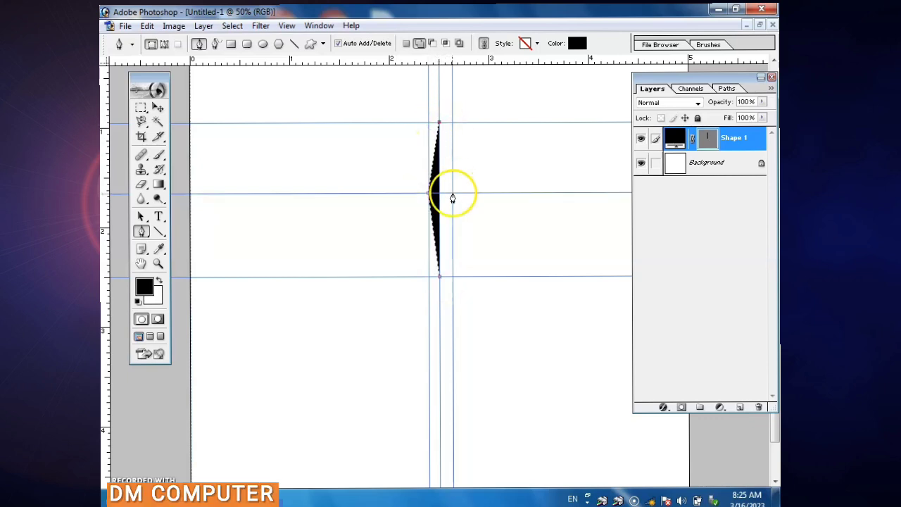
click(452, 194)
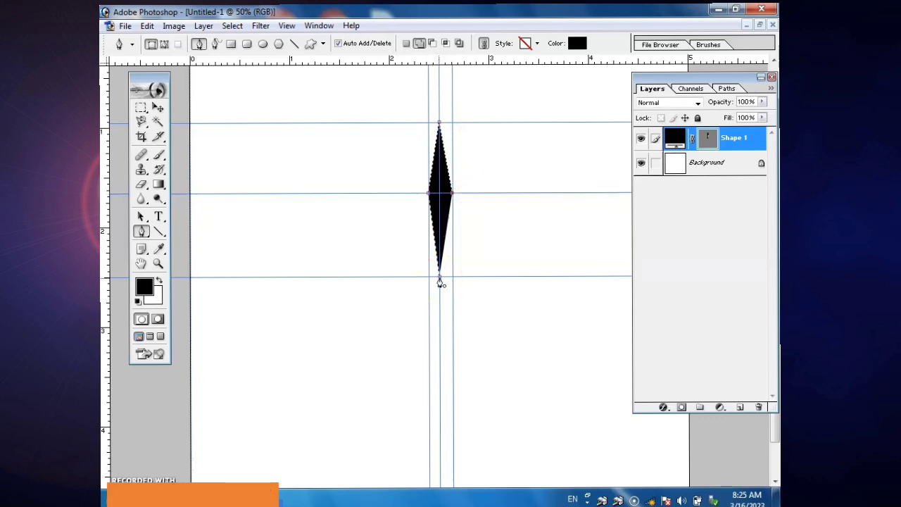
click(439, 277)
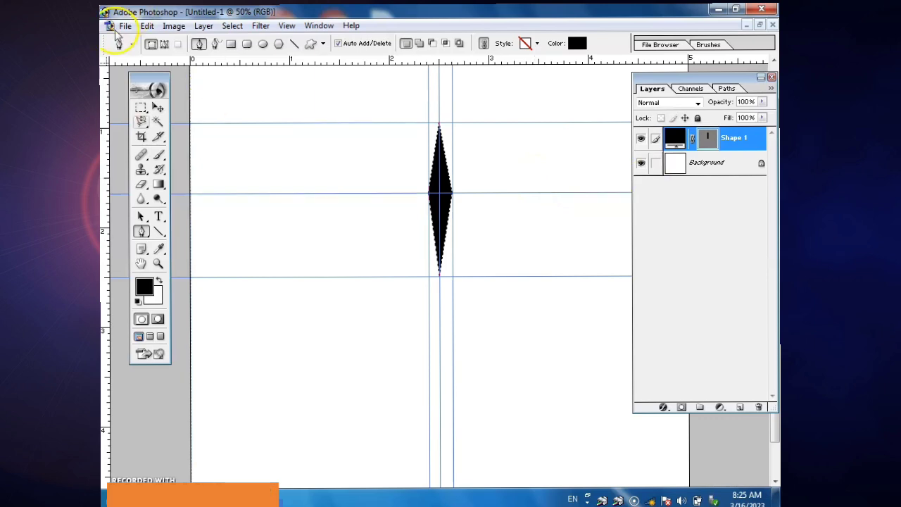
click(738, 143)
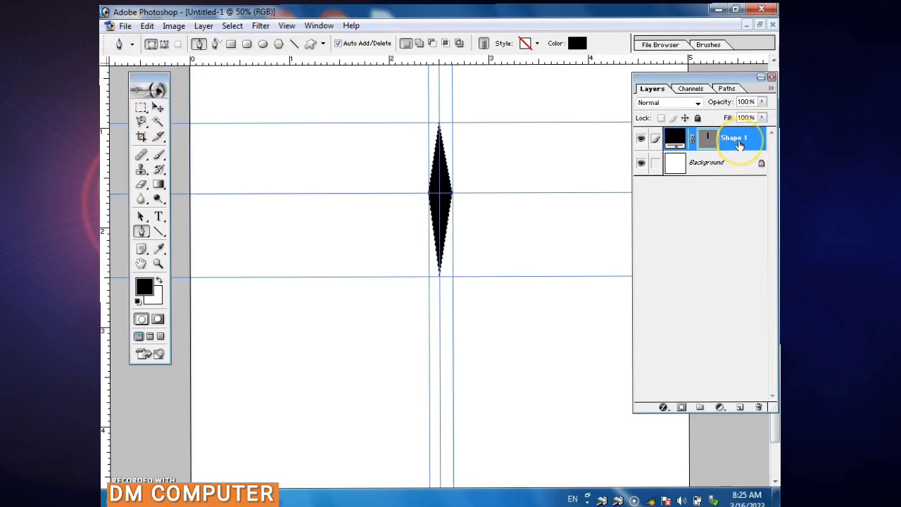
Rasterize the Shape 1 layer and select the black diamond with the Magic Wand.
right_click(738, 144)
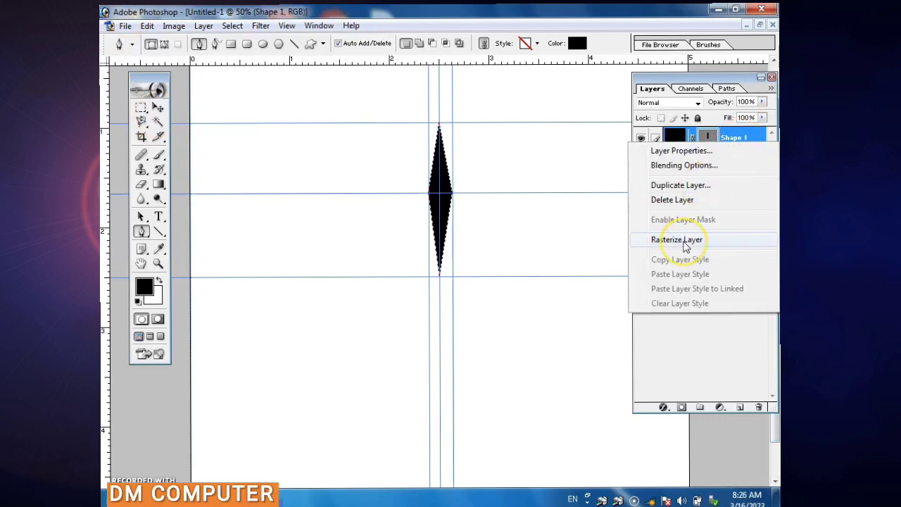
click(677, 240)
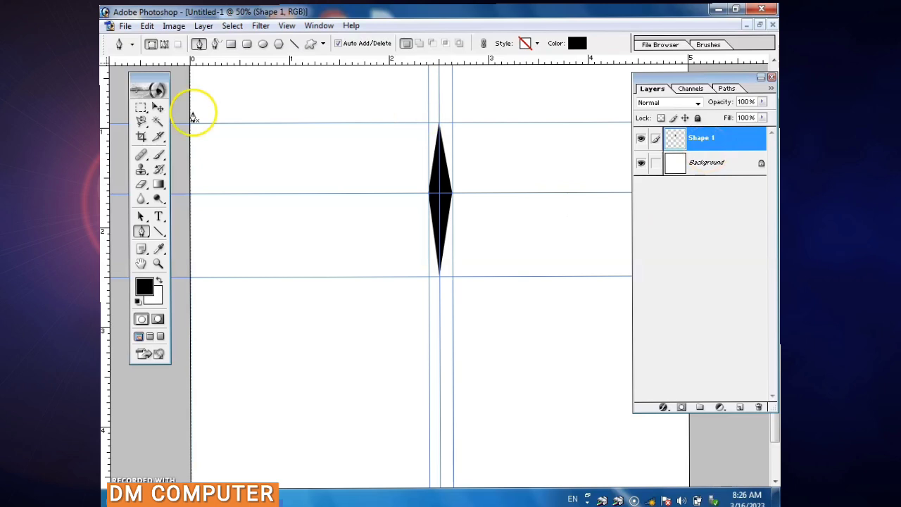
click(159, 123)
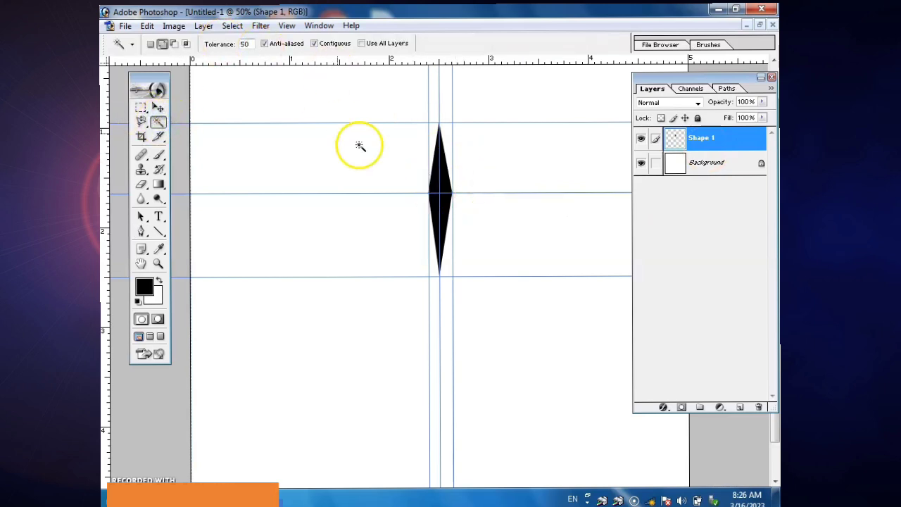
click(444, 187)
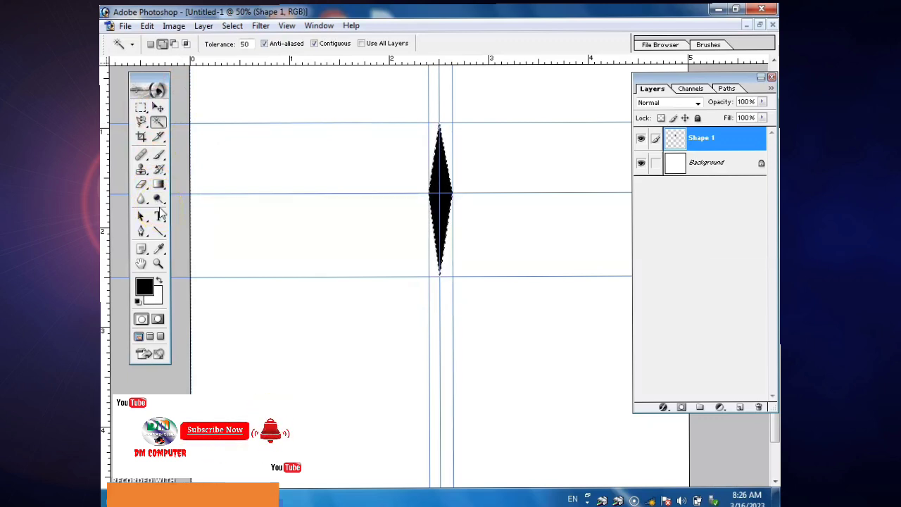
Fill the diamond selection with a radial blue-red-yellow gradient.
click(159, 182)
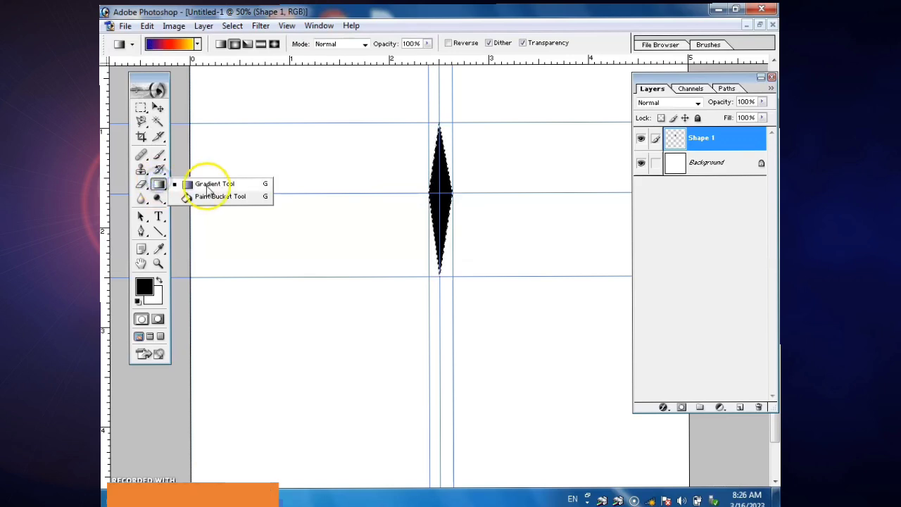
click(207, 185)
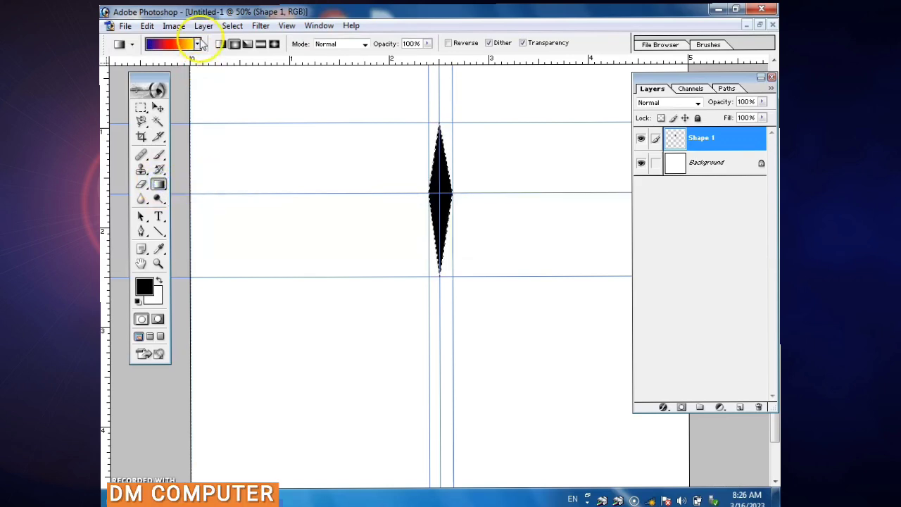
click(198, 43)
click(198, 44)
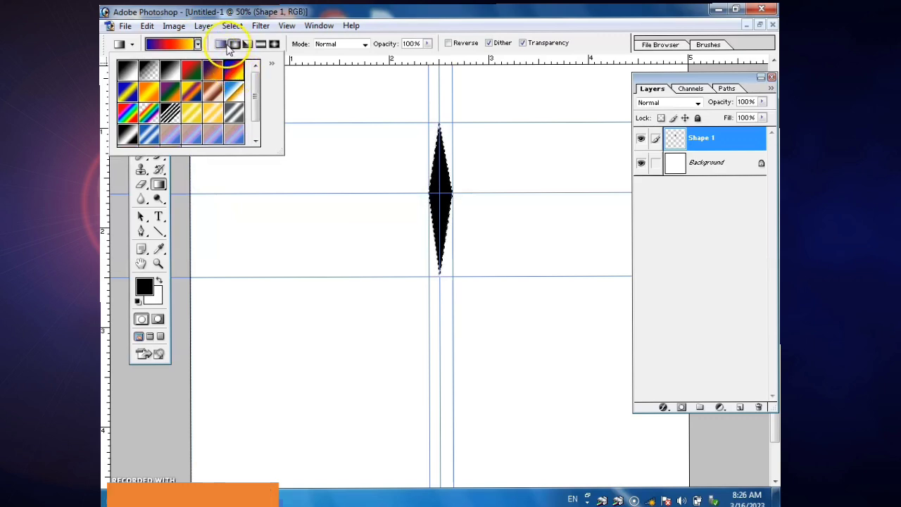
click(235, 45)
click(235, 45)
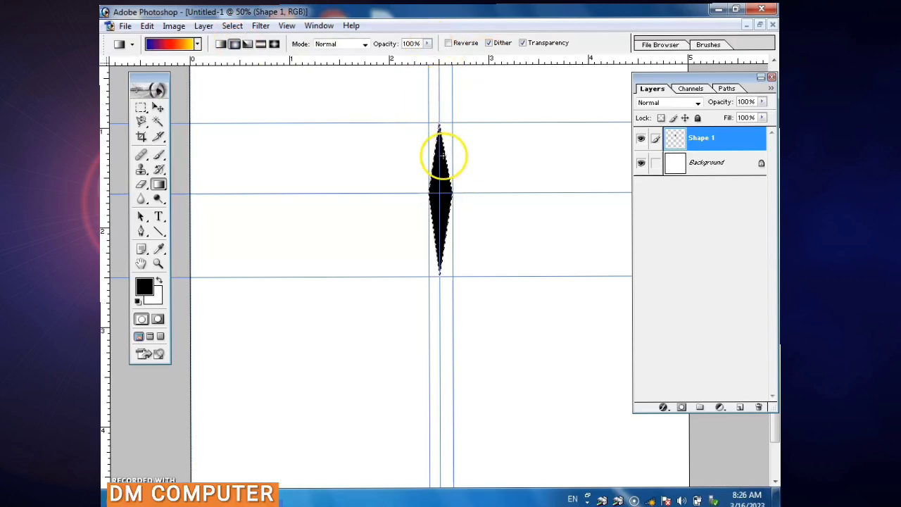
drag(439, 153, 439, 163)
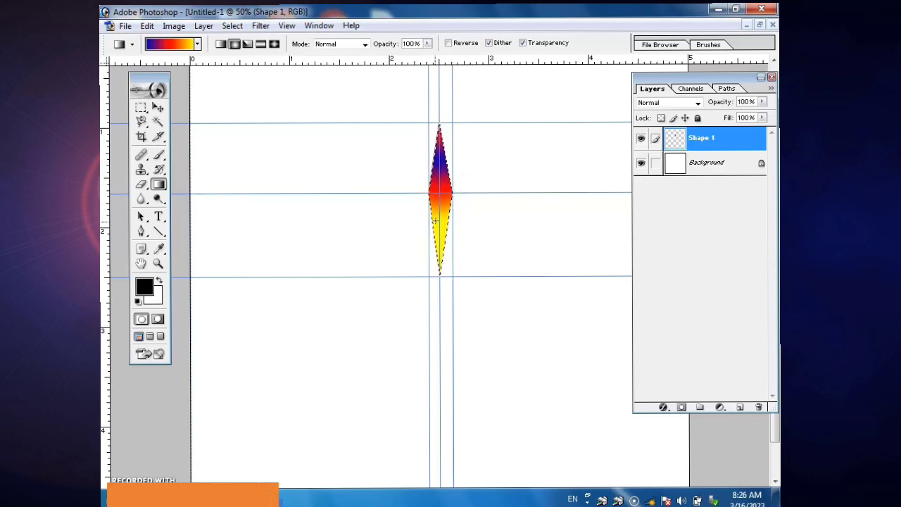
Deselect the diamond and switch to the Move tool.
click(232, 26)
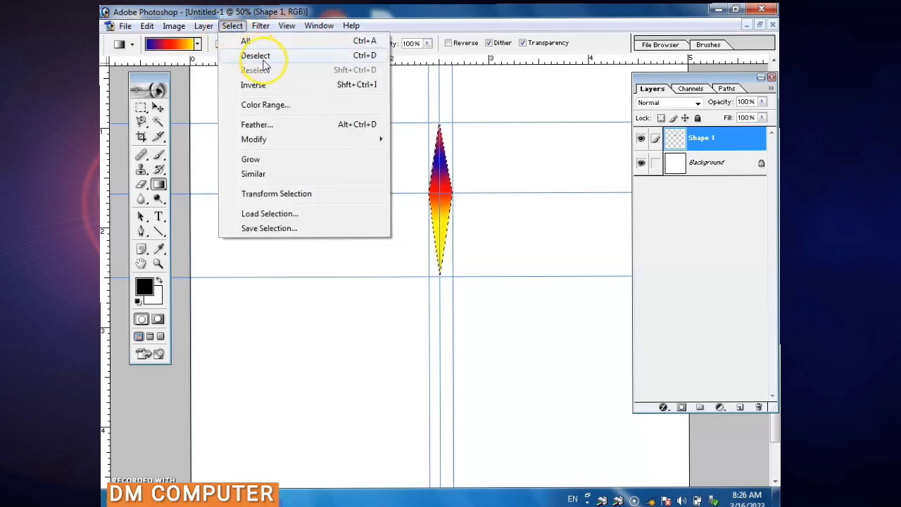
click(261, 57)
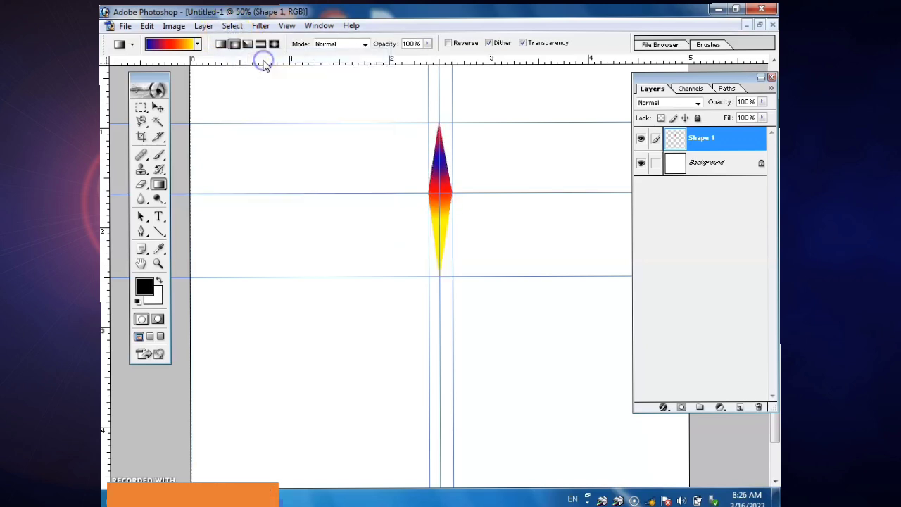
click(158, 107)
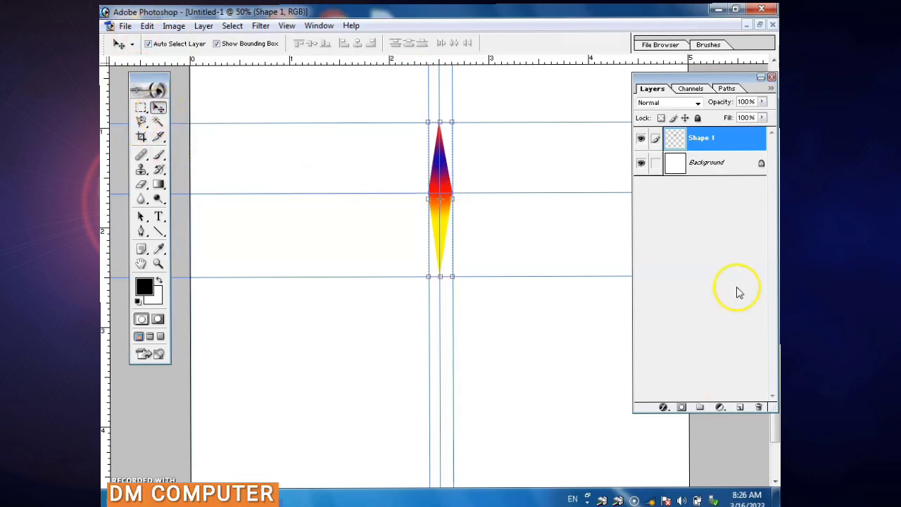
Duplicate the Shape 1 layer with Ctrl+J, creating Shape 1 copy.
click(708, 143)
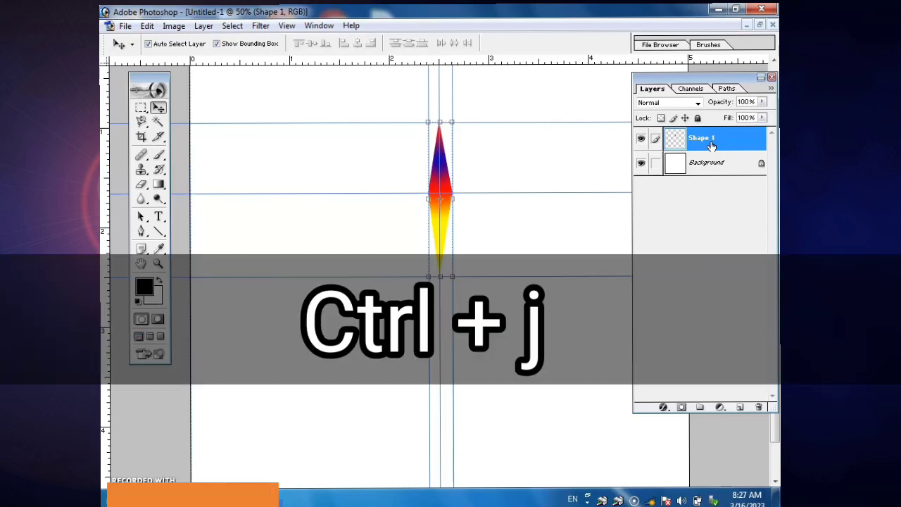
key(ctrl+j)
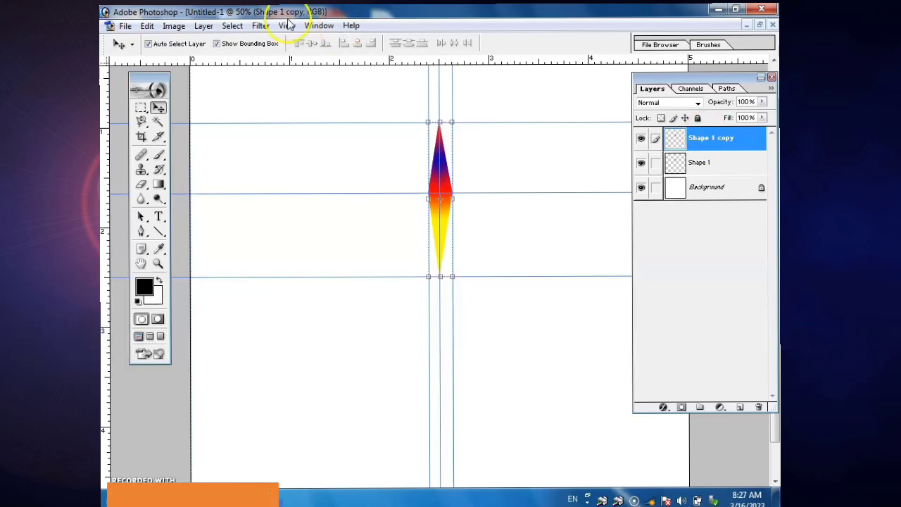
click(147, 26)
mouse_move(178, 286)
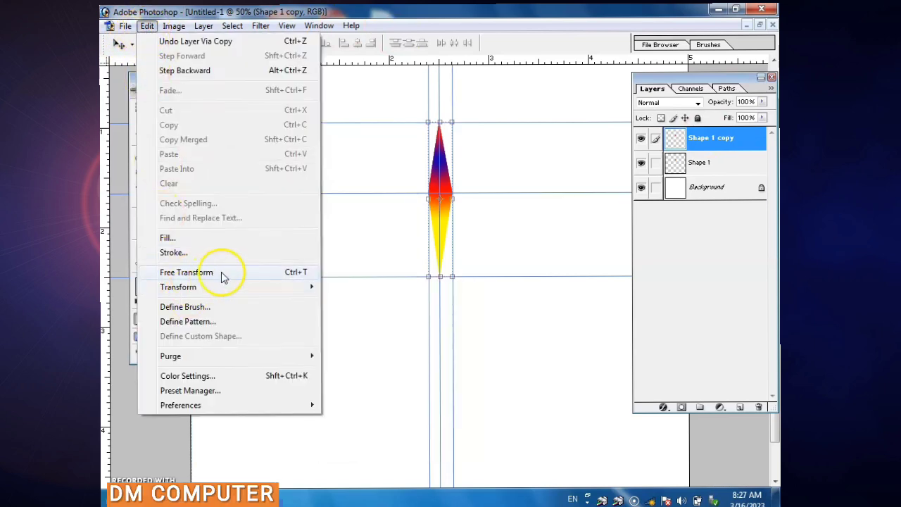
Free Transform the copy with its reference point moved to the diamond's bottom tip.
click(257, 274)
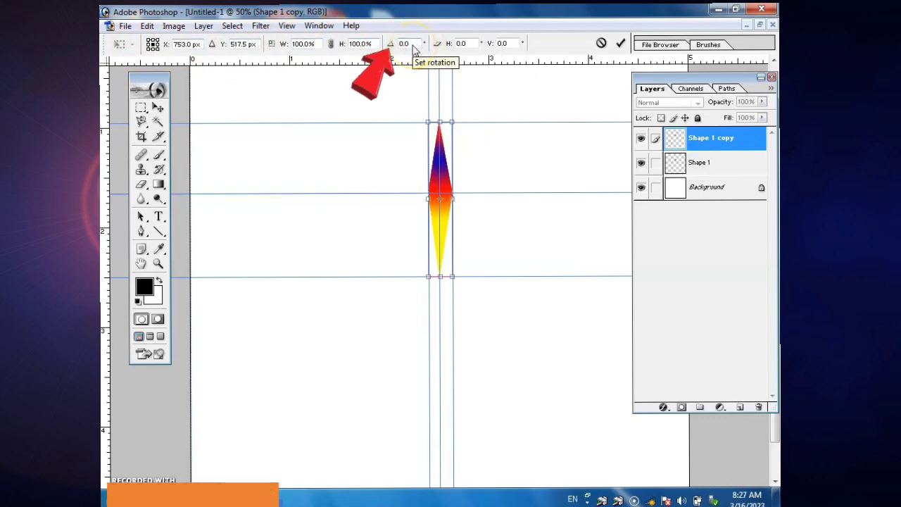
click(444, 208)
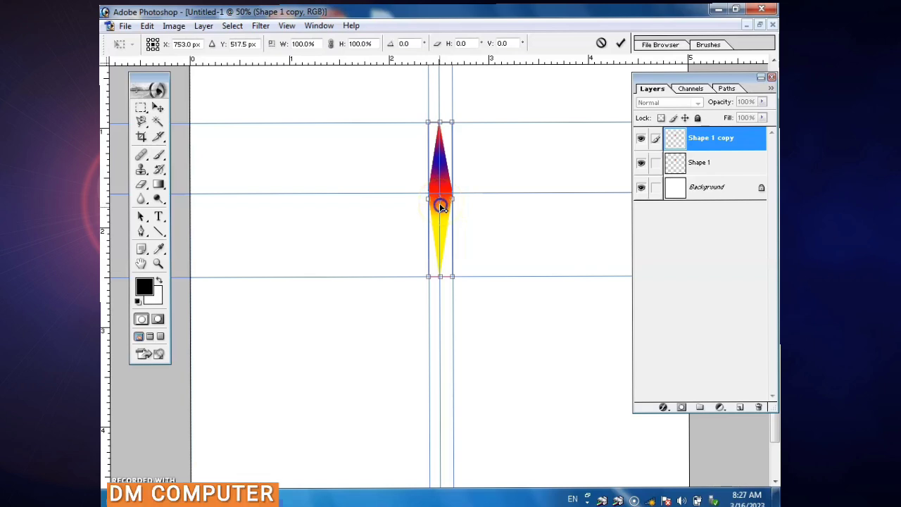
drag(440, 204, 438, 276)
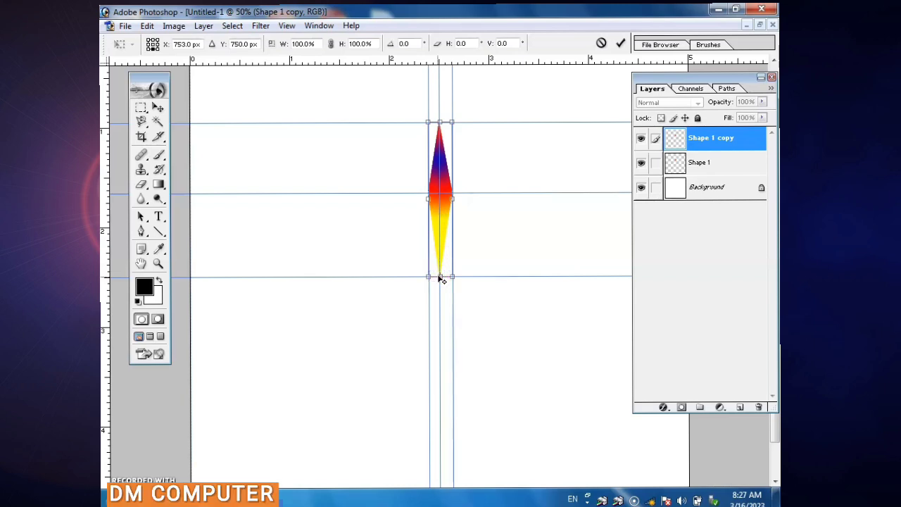
click(518, 282)
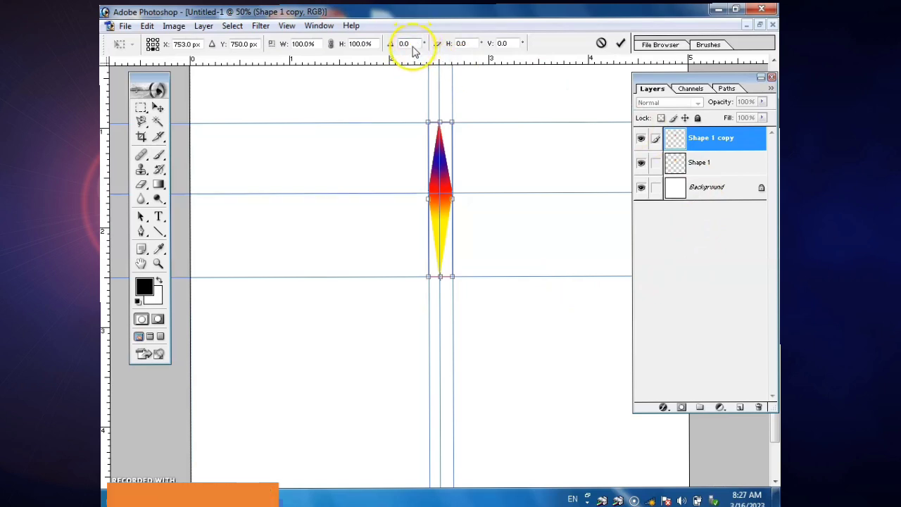
Rotate the copy 22° around the bottom tip and commit the transform.
click(384, 44)
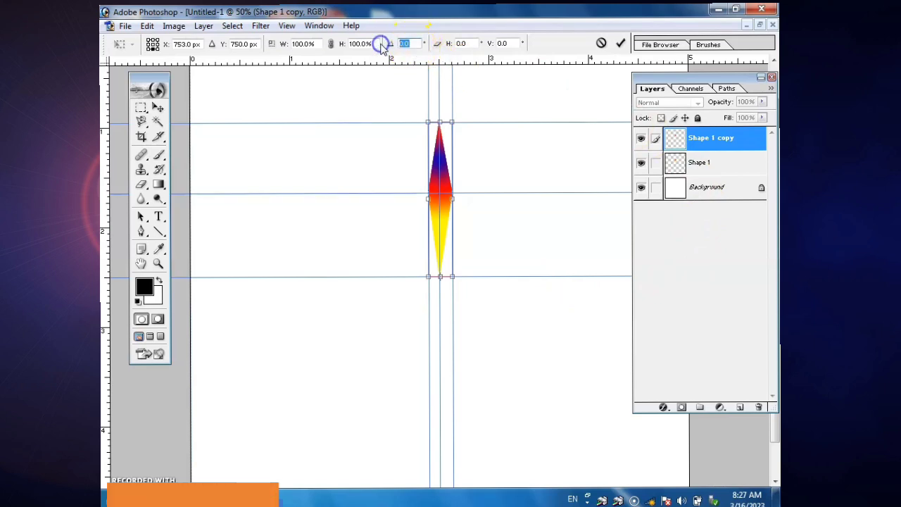
text(25)
key(Return)
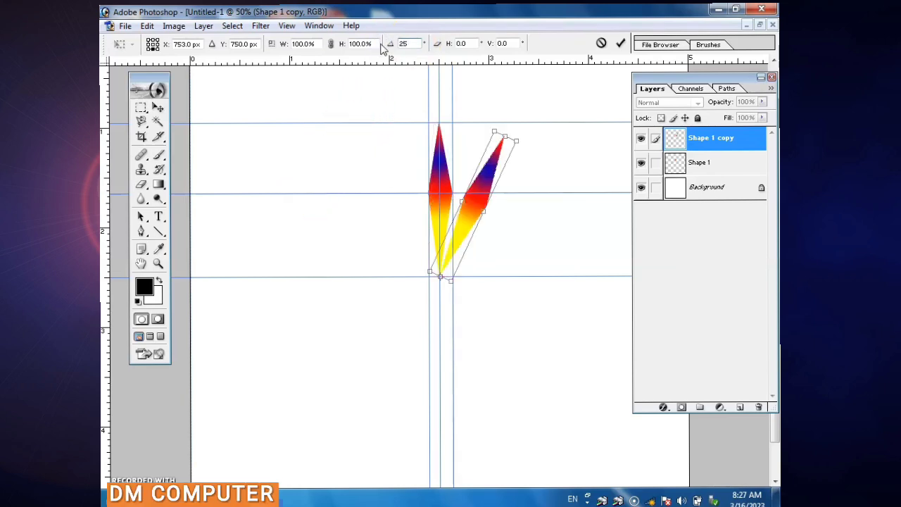
key(BackSpace)
text(2)
key(Return)
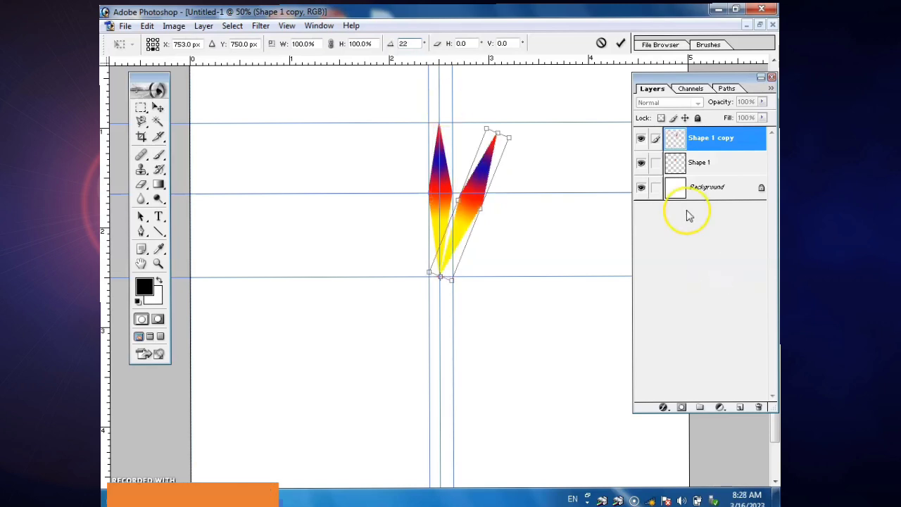
click(619, 43)
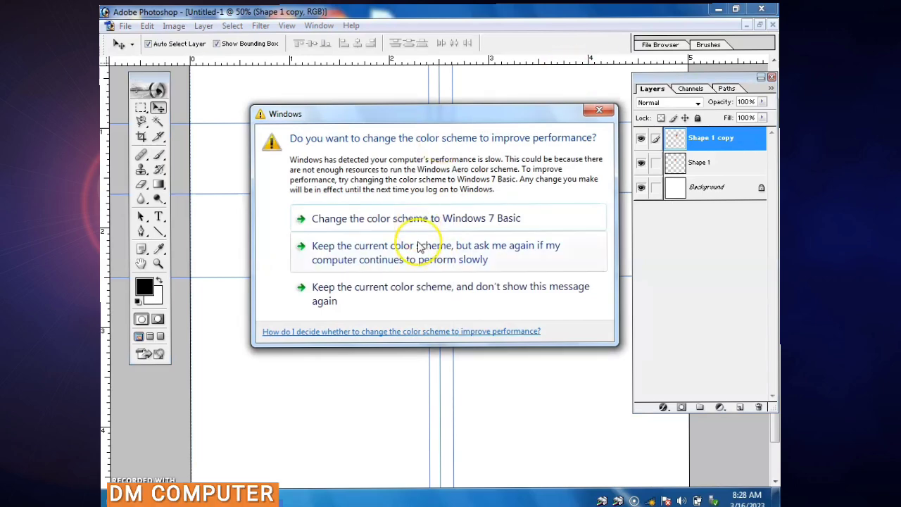
click(444, 257)
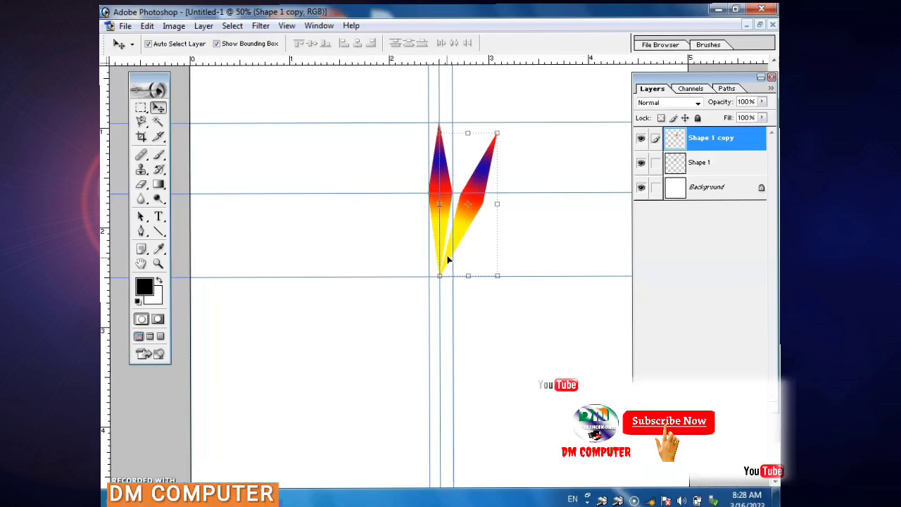
Repeat duplicate-and-rotate with Ctrl+Shift+Alt+T to fan petals around the circle.
key(ctrl+shift+alt+t)
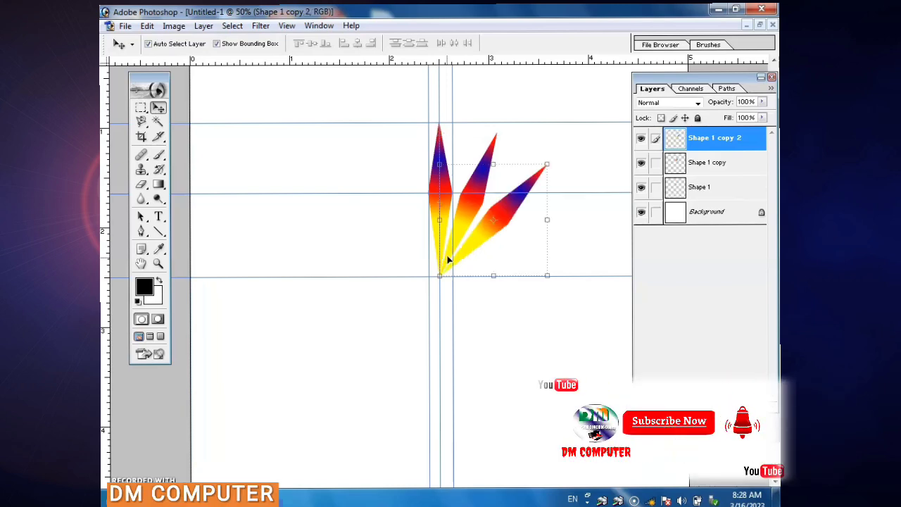
key(ctrl+shift+alt+t)
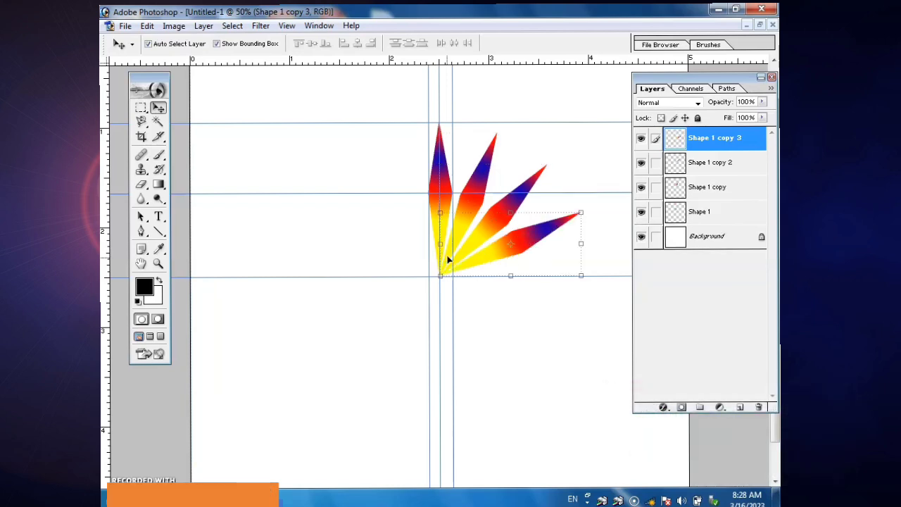
key(ctrl+shift+alt+t)
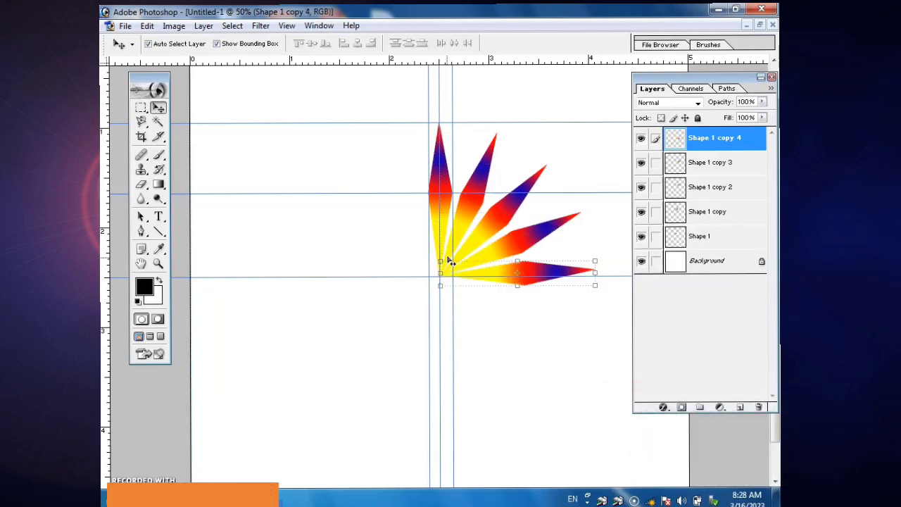
key(ctrl+shift+alt+t)
key(ctrl+shift+alt+t)
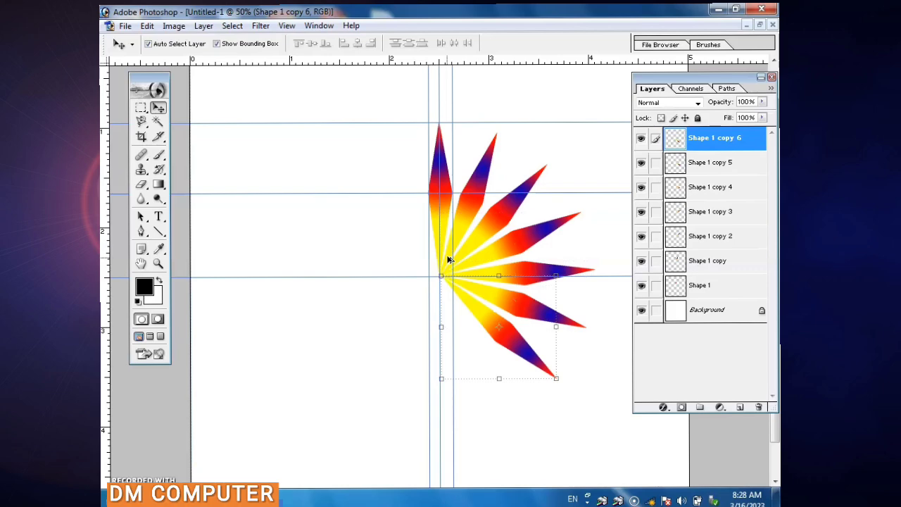
key(ctrl+shift+alt+t)
key(ctrl+shift+alt+t)
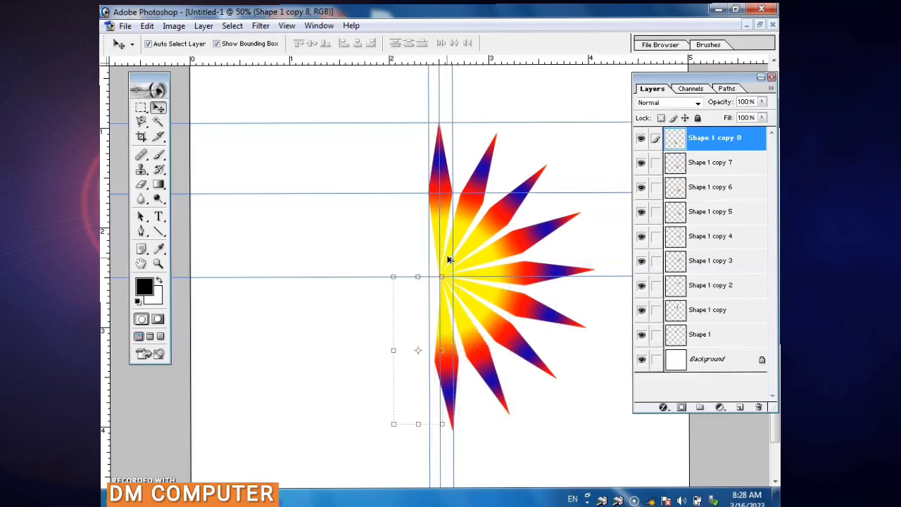
key(ctrl+shift+alt+t)
key(ctrl+shift+alt+t)
key(ctrl+shift+alt+t)
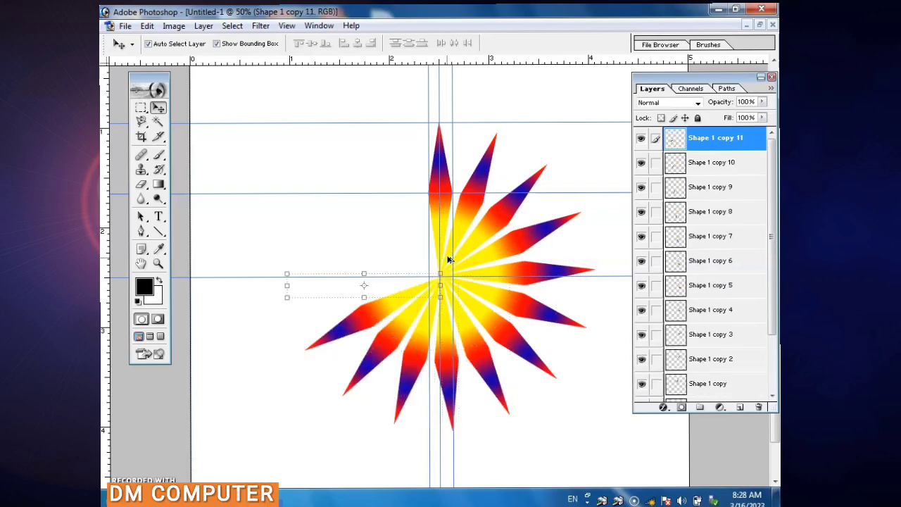
key(ctrl+shift+alt+t)
key(ctrl+shift+alt+t)
key(ctrl+shift+alt+t)
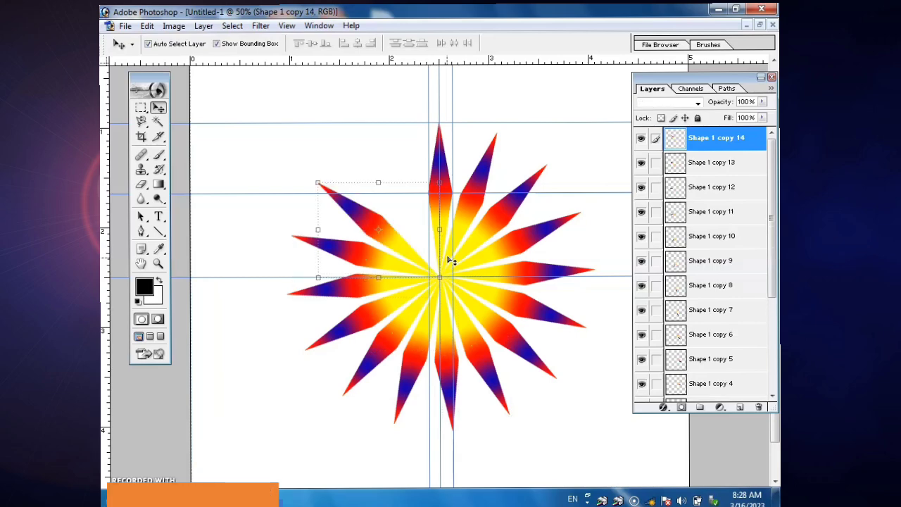
key(ctrl+shift+alt+t)
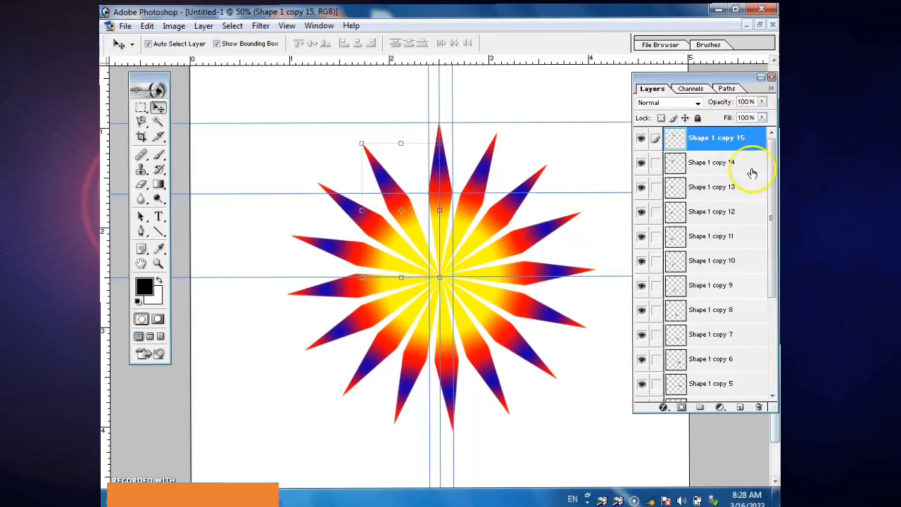
Hide the Background layer and merge all visible petal layers into one.
drag(771, 153, 772, 251)
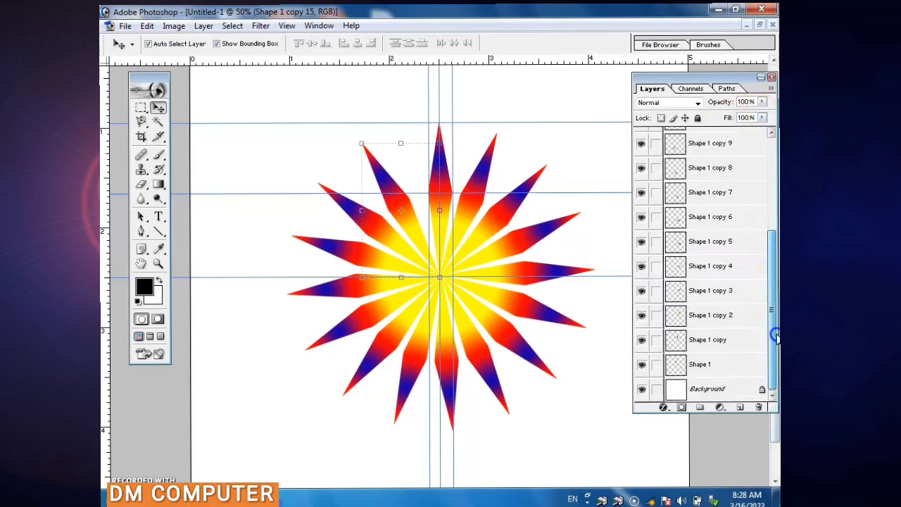
click(641, 389)
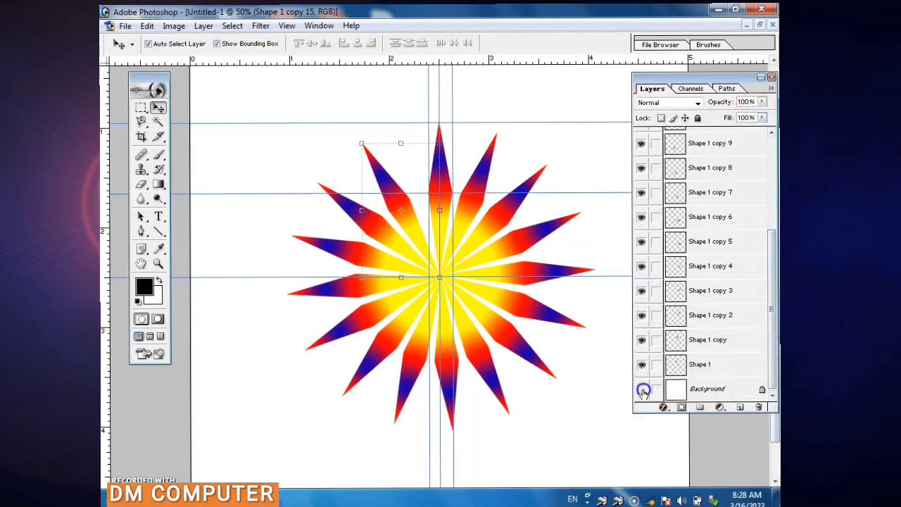
drag(772, 333, 774, 197)
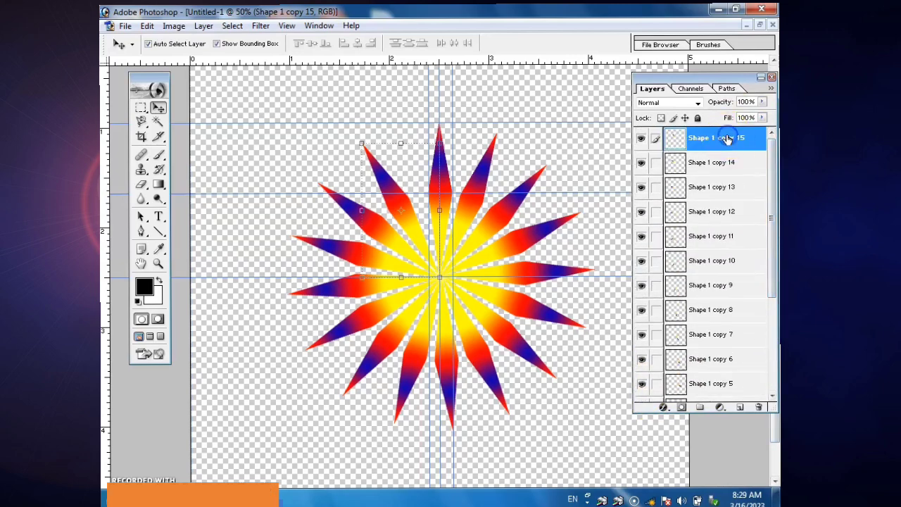
click(202, 28)
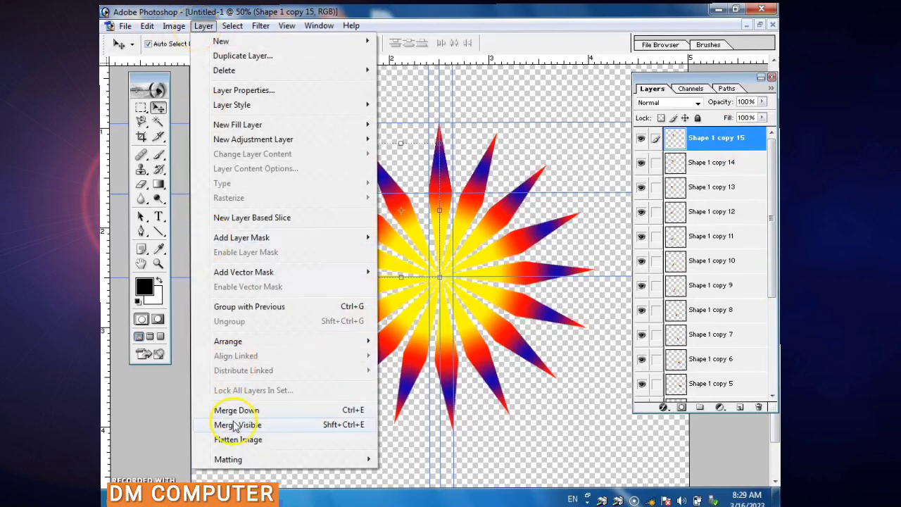
click(275, 426)
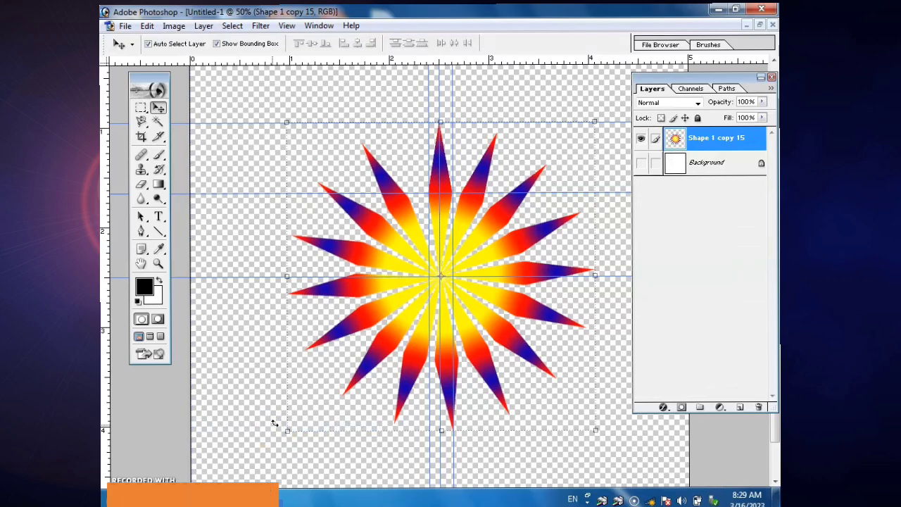
Show the white Background again and clear all guides from the canvas.
click(736, 148)
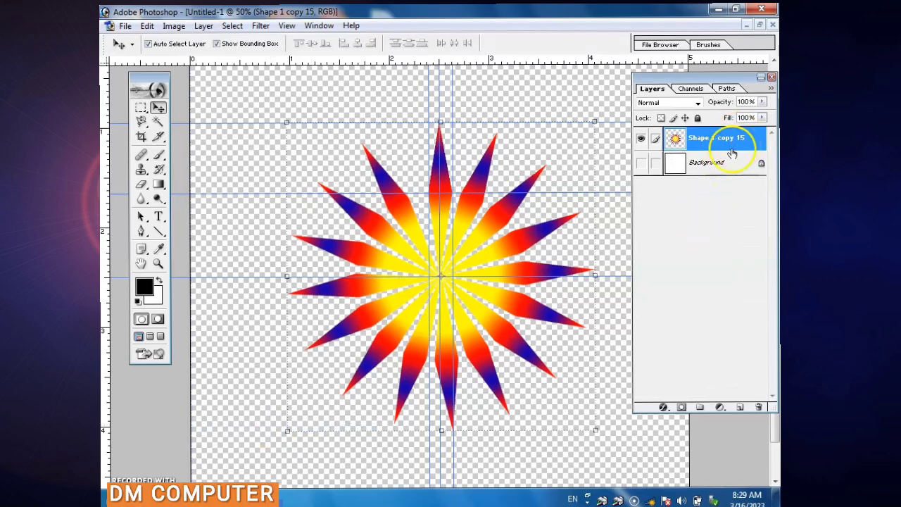
click(640, 162)
click(640, 162)
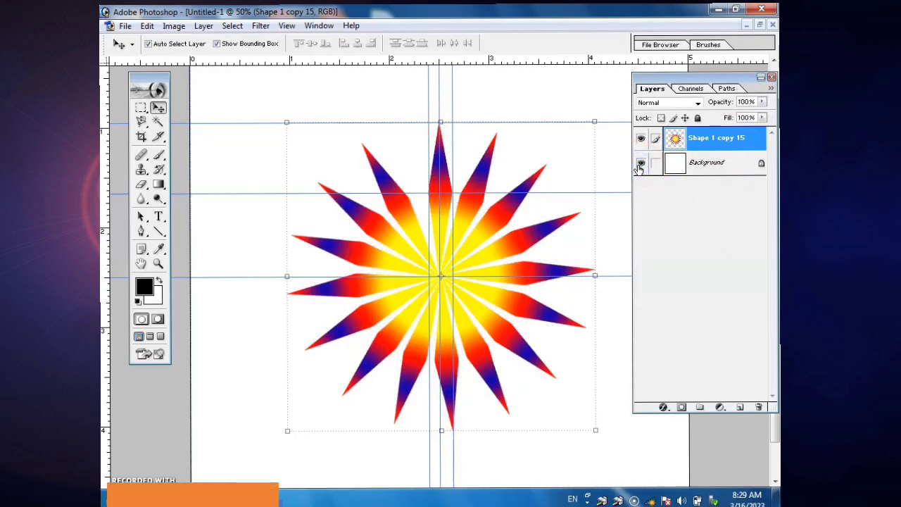
click(286, 26)
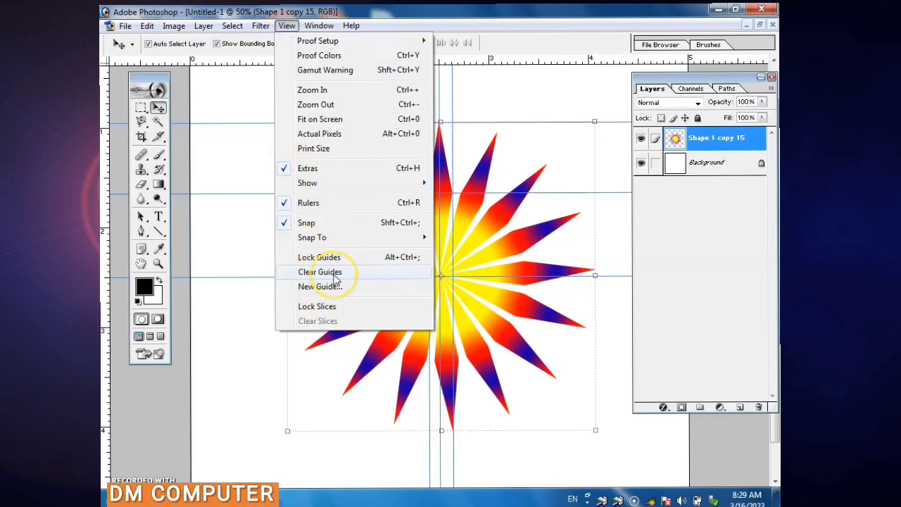
click(336, 279)
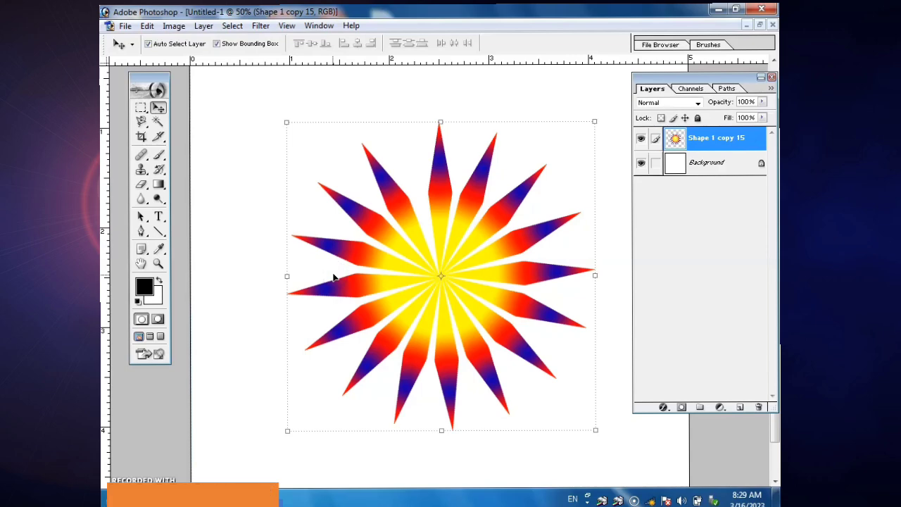
Fit the canvas in the window and keep the current colour scheme at the Windows prompt.
key(ctrl+0)
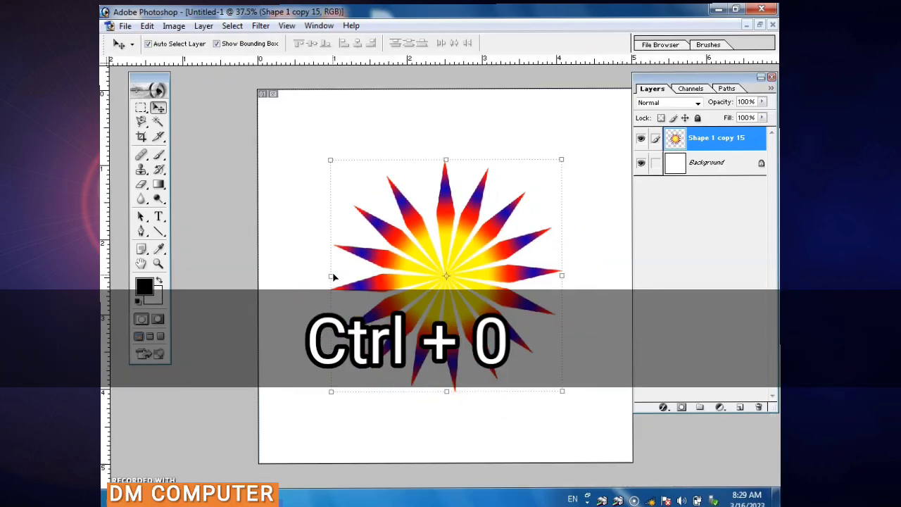
key(ctrl+minus)
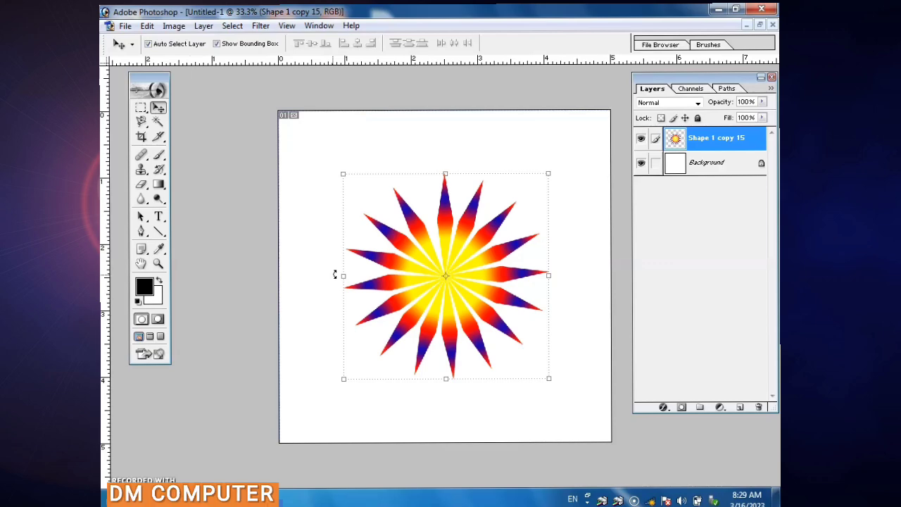
key(ctrl+plus)
key(ctrl+minus)
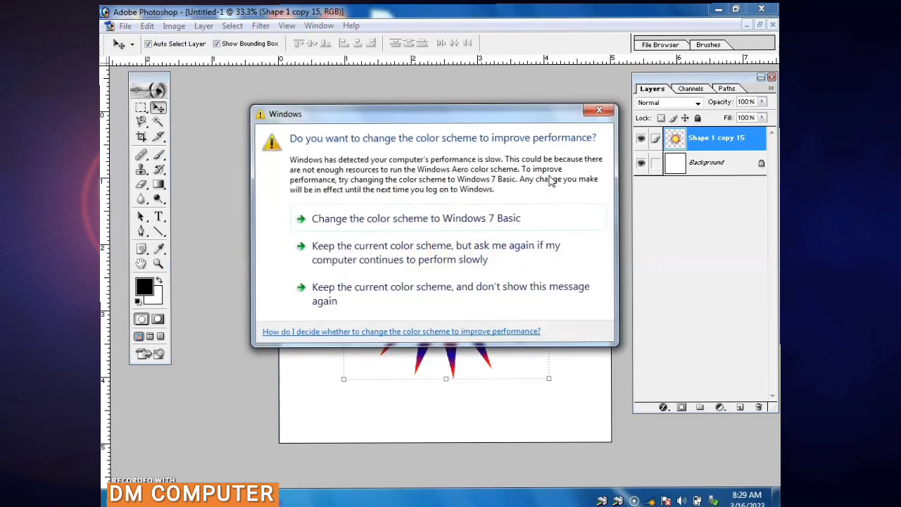
click(475, 252)
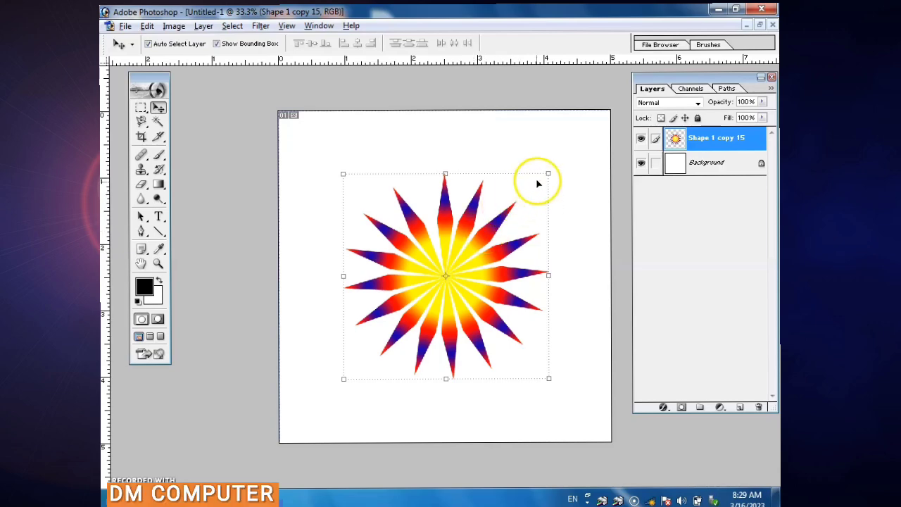
Scale the merged star up to 154% and commit the transform.
key(ctrl+t)
drag(549, 174, 626, 140)
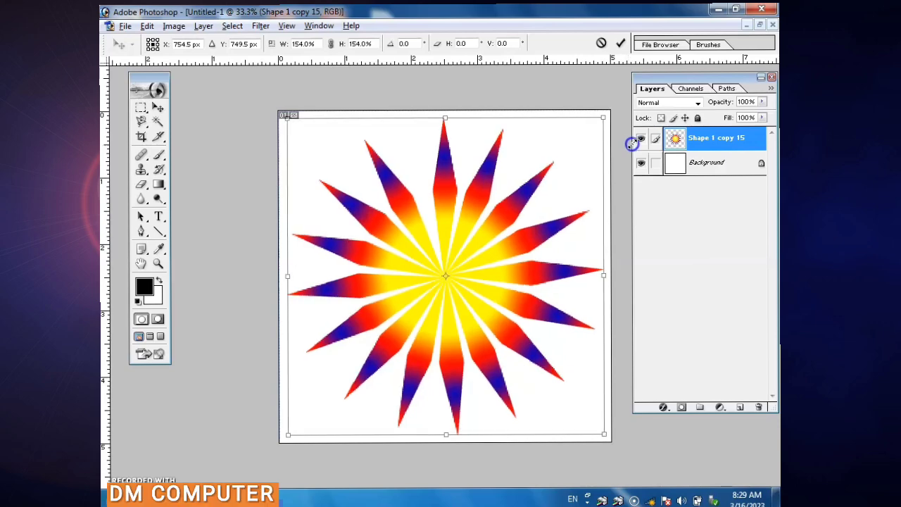
click(620, 42)
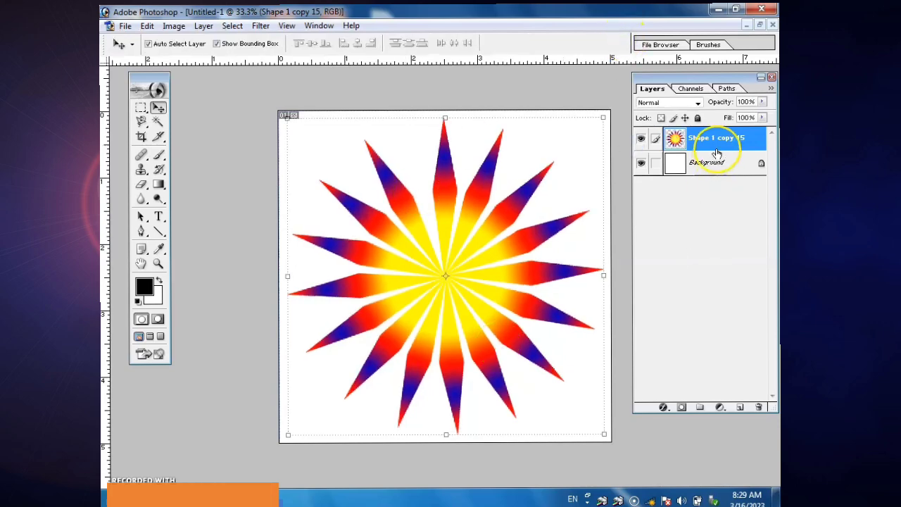
Duplicate the star layer and shrink the copy to a tiny 14.7% central star.
key(ctrl+j)
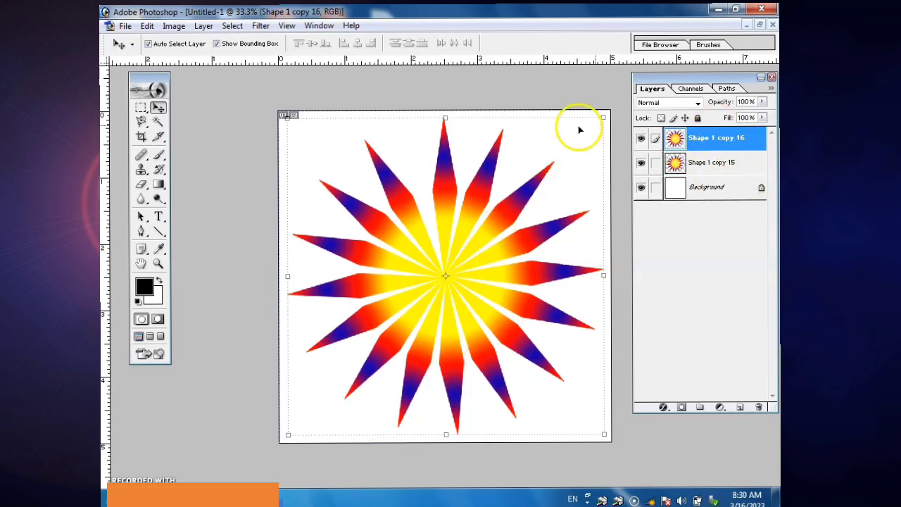
mouse_move(607, 118)
mouse_down()
mouse_move(535, 185)
mouse_move(484, 268)
mouse_up()
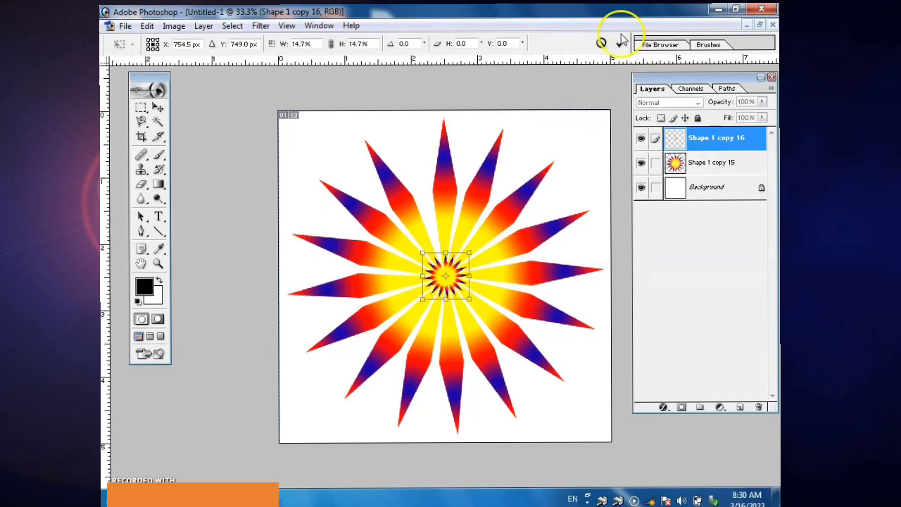
click(621, 44)
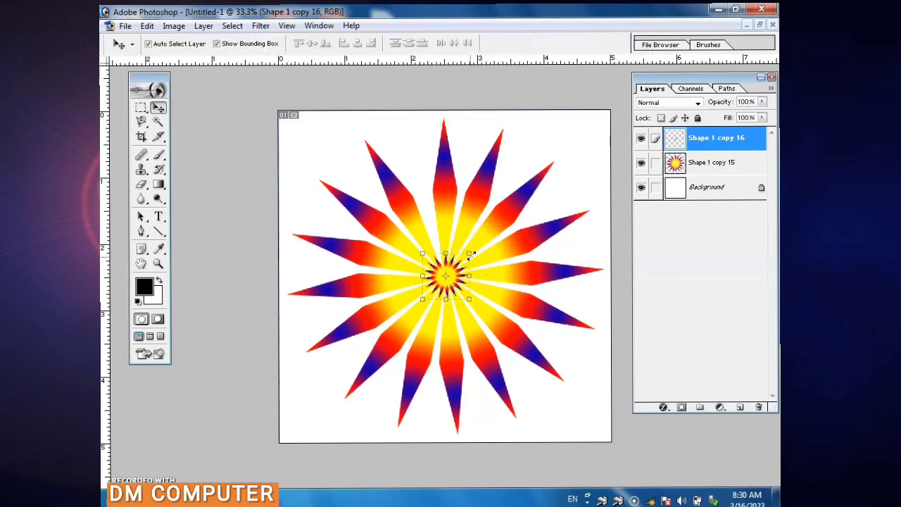
Duplicate the tiny star and scale the new copy up to 114.4%.
key(ctrl+j)
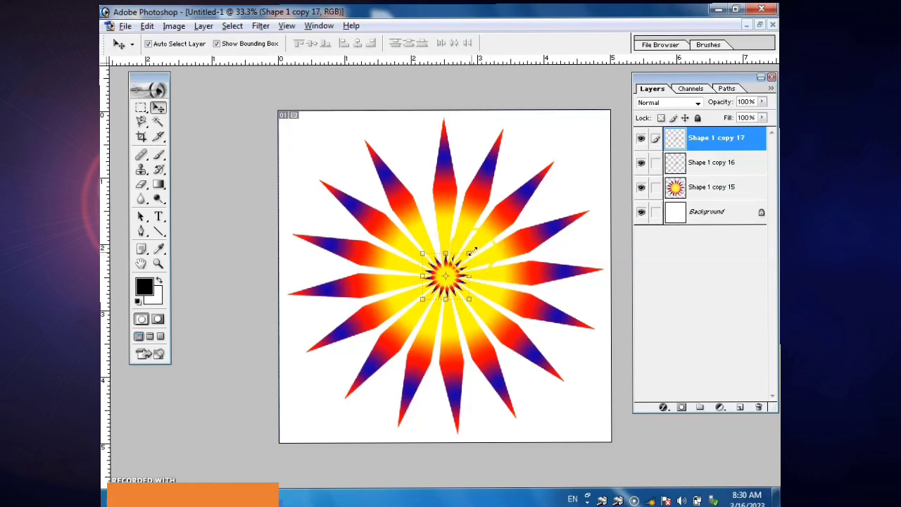
key(ctrl+t)
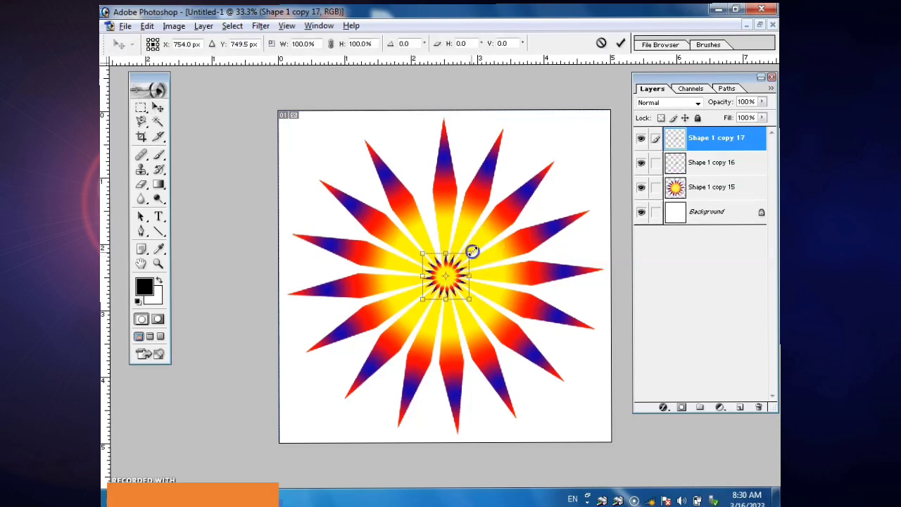
drag(472, 251, 475, 247)
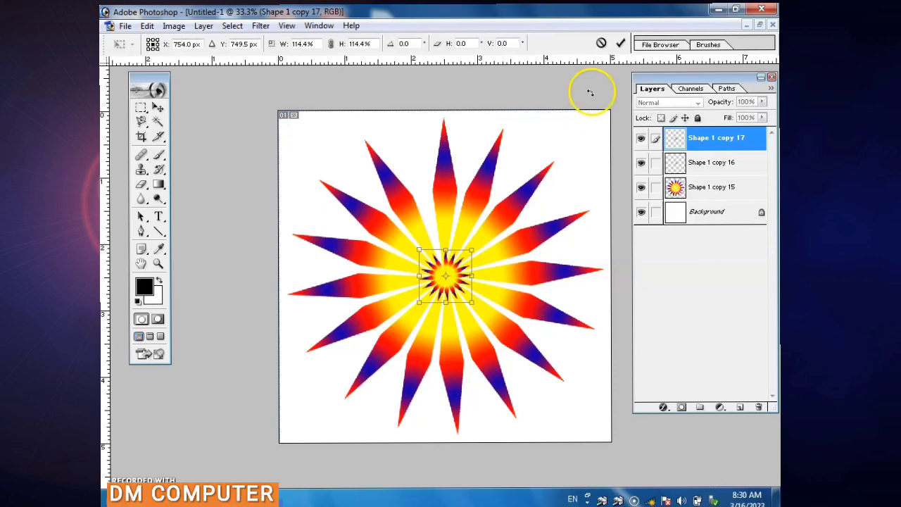
click(620, 44)
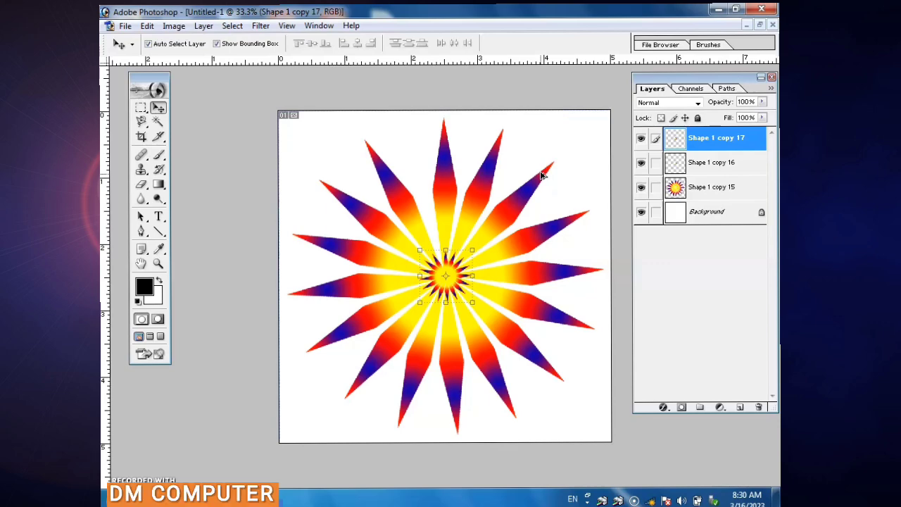
Repeat the duplicate-and-transform seven times, adding larger centre copies up to Shape 1 copy 30.
key(ctrl+shift+alt+t)
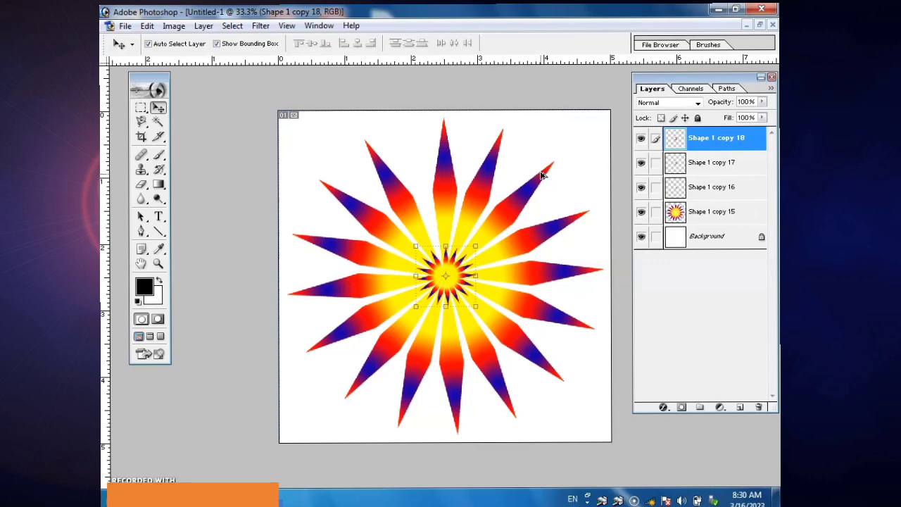
key(ctrl+shift+alt+t)
key(ctrl+shift+alt+t)
key(ctrl+shift+alt+t)
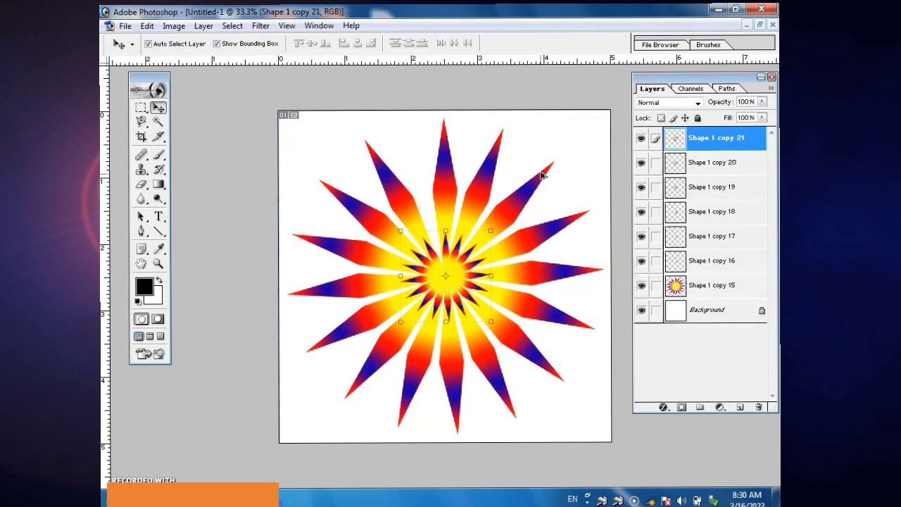
key(ctrl+shift+alt+t)
key(ctrl+shift+alt+t)
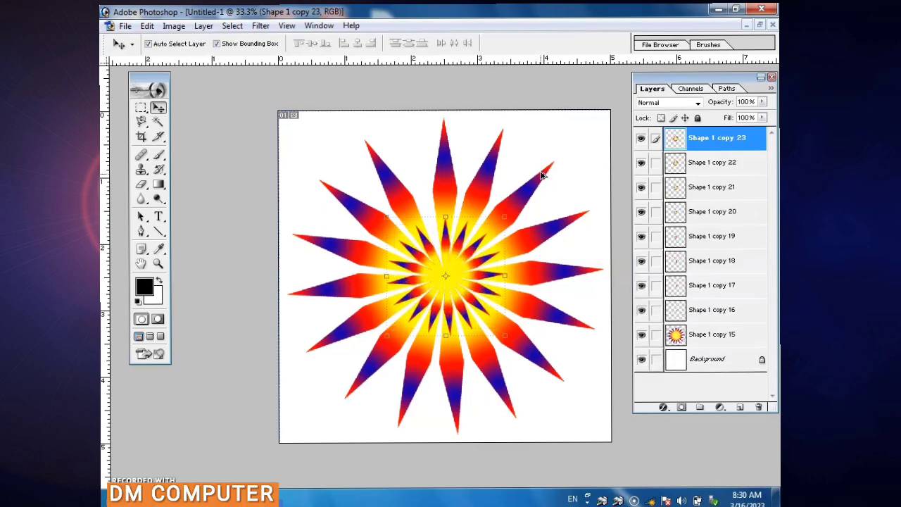
key(ctrl+shift+alt+t)
key(ctrl+shift+alt+t)
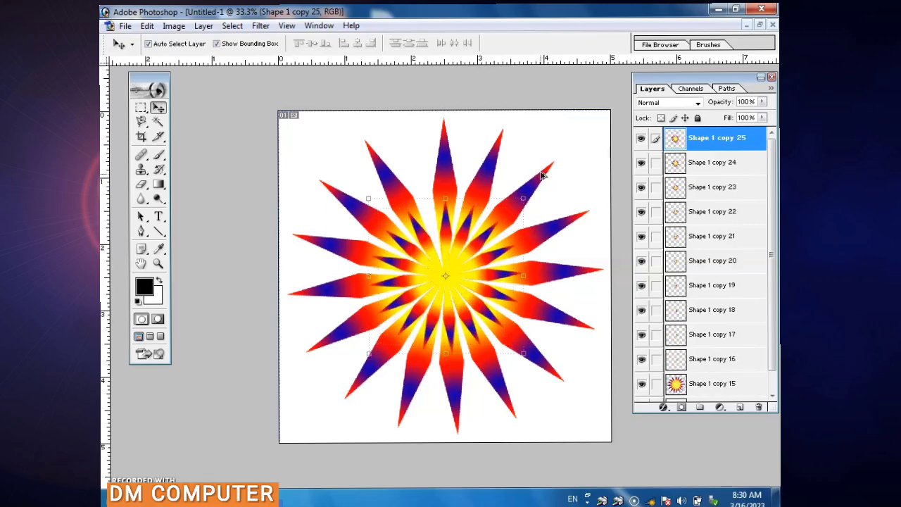
key(ctrl+shift+alt+t)
key(ctrl+shift+alt+t)
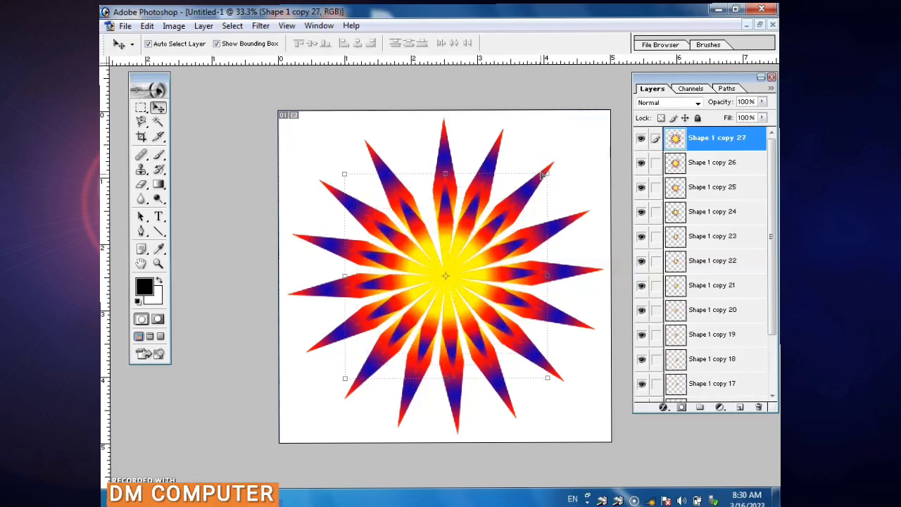
key(ctrl+shift+alt+t)
key(ctrl+shift+alt+t)
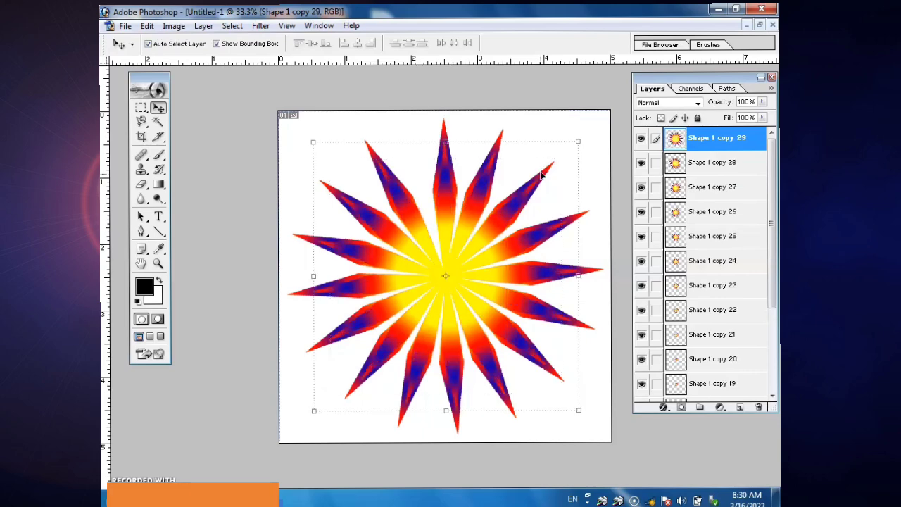
key(ctrl+shift+alt+t)
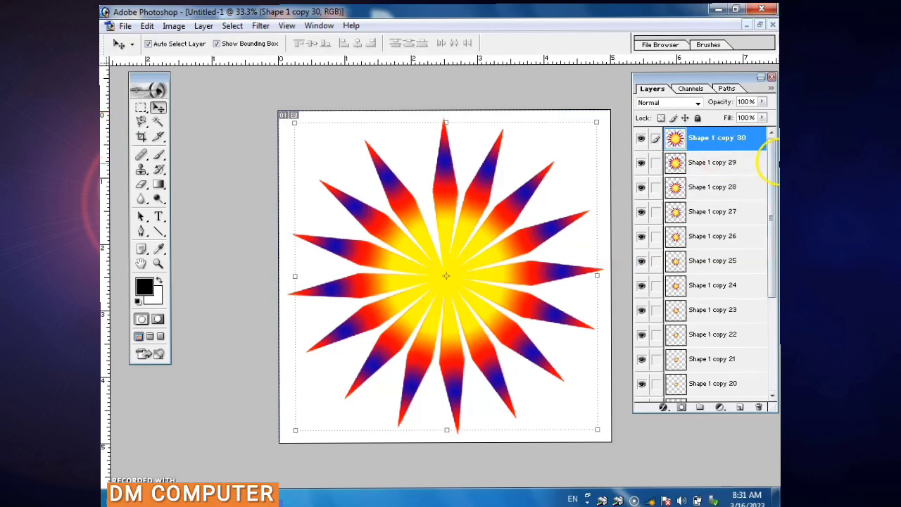
Scroll to the bottom of the Layers palette and select the Background layer.
drag(774, 172, 767, 382)
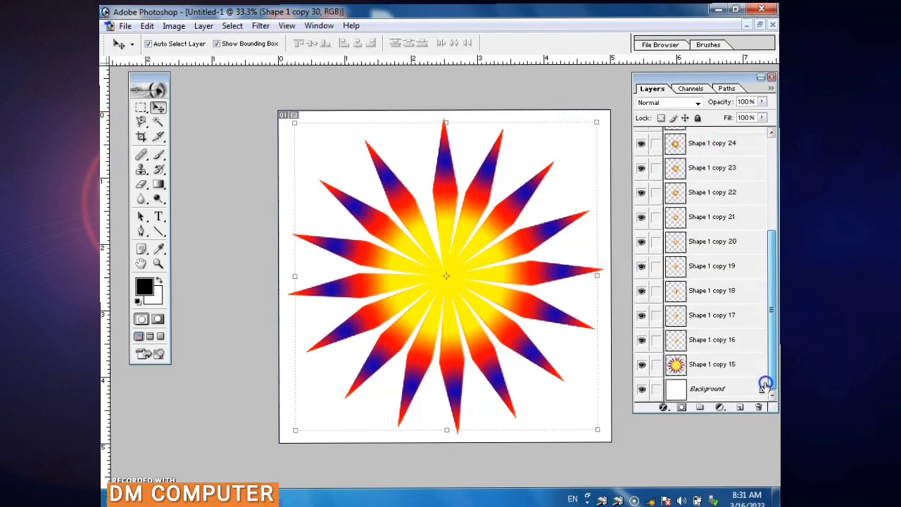
click(692, 396)
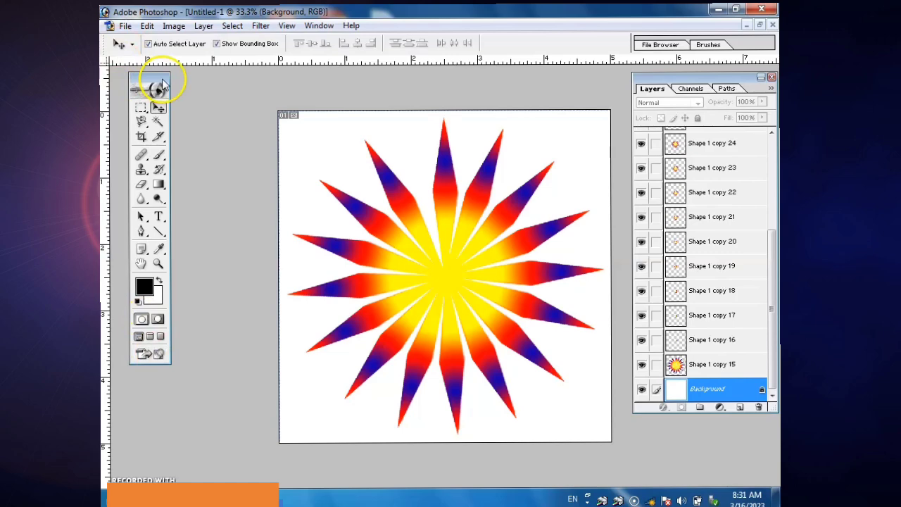
drag(159, 85, 167, 83)
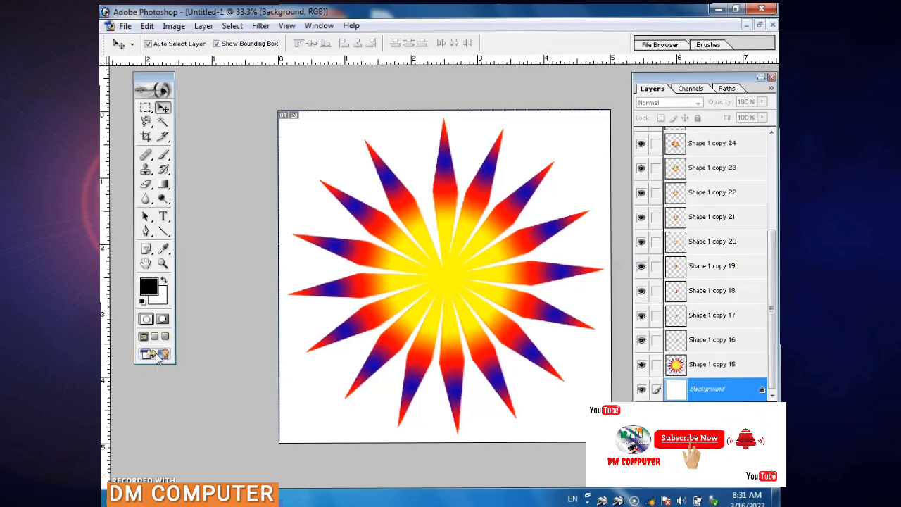
Move the star document to ImageReady, maximize it, and show the Animation palette beside Layers.
click(157, 353)
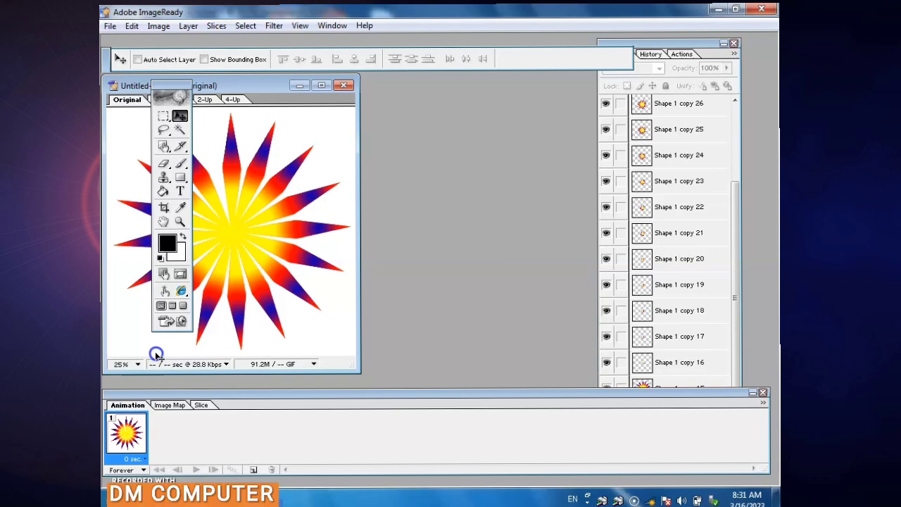
click(321, 85)
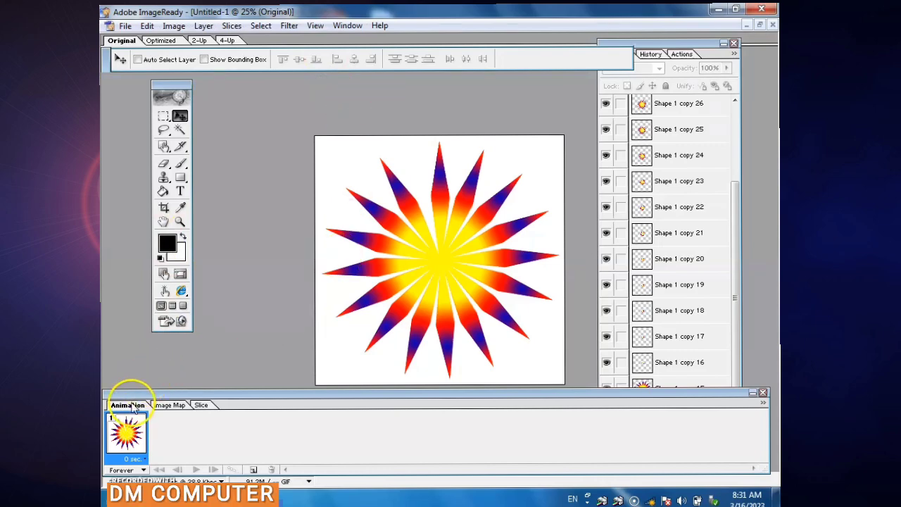
click(763, 393)
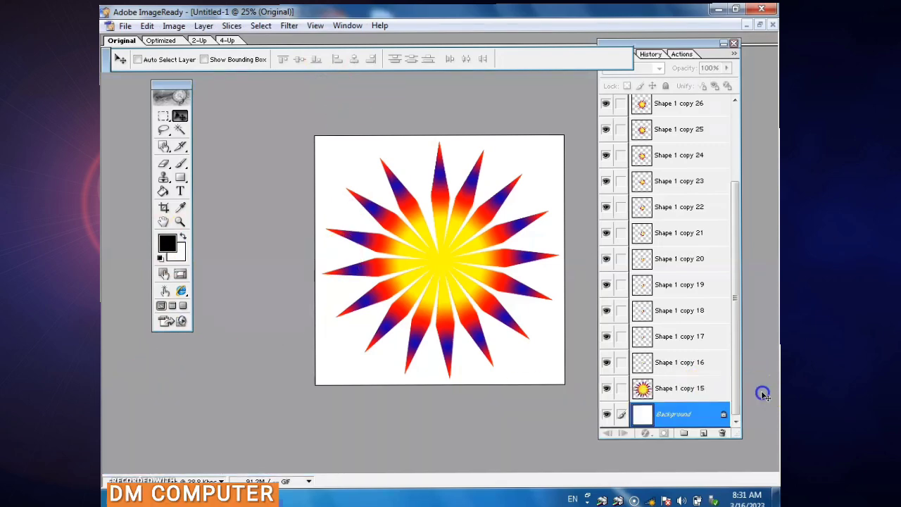
click(346, 27)
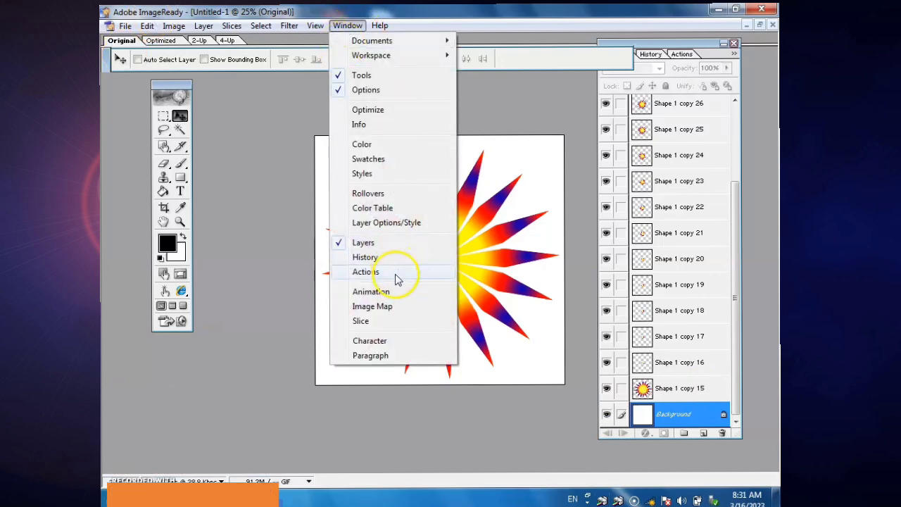
click(390, 294)
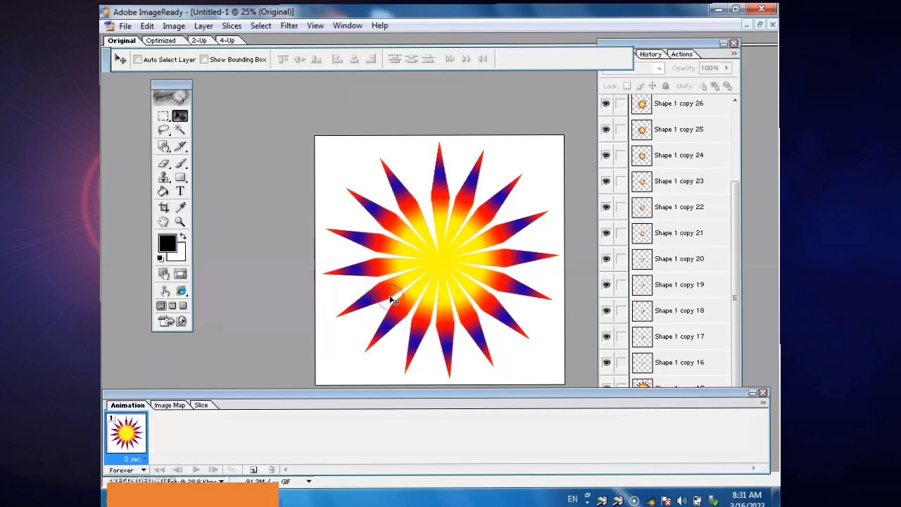
click(674, 46)
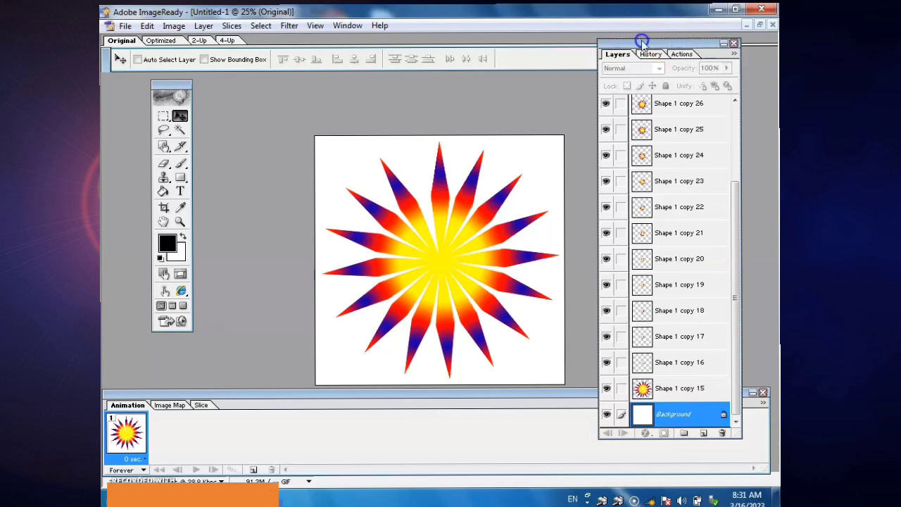
click(351, 28)
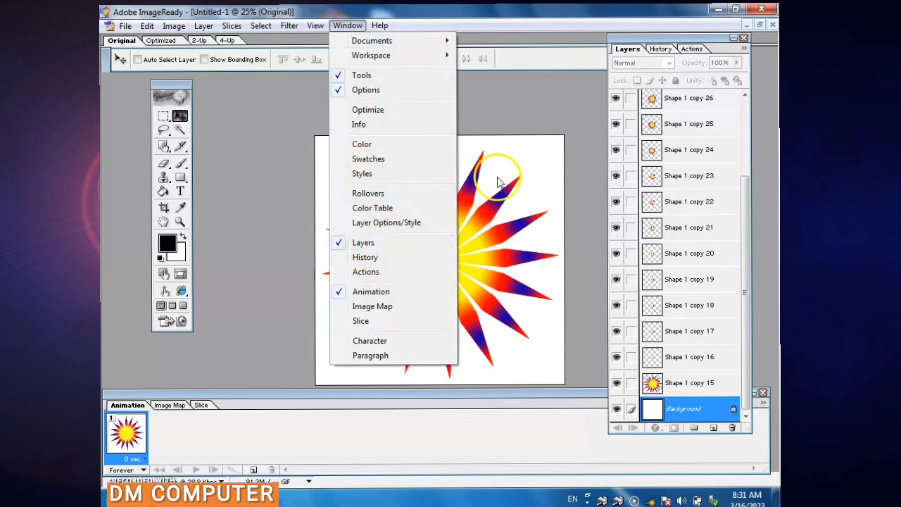
click(538, 114)
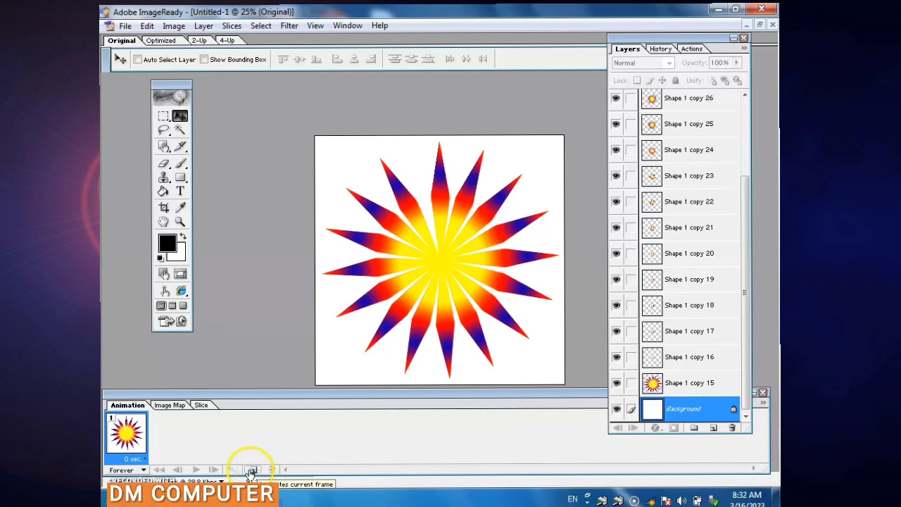
Add animation frame 2 with the Shape 1 copy 30 layer hidden.
click(251, 469)
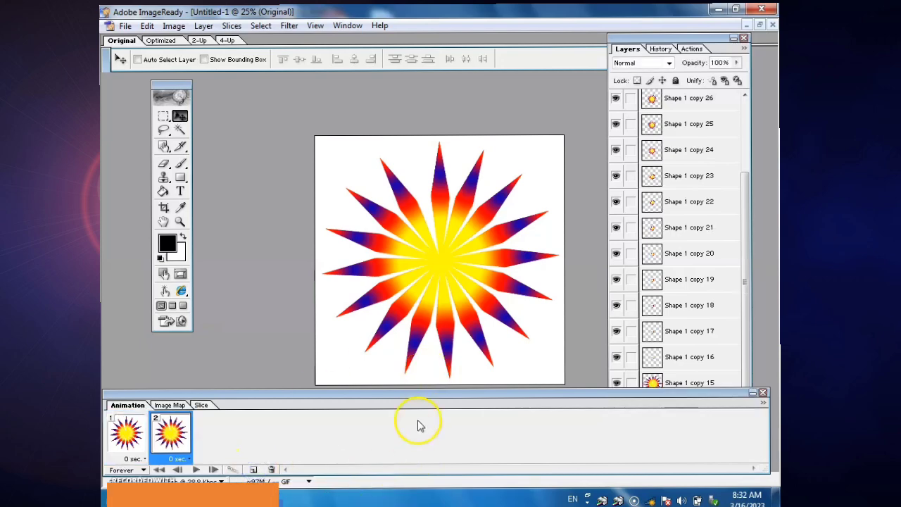
click(747, 280)
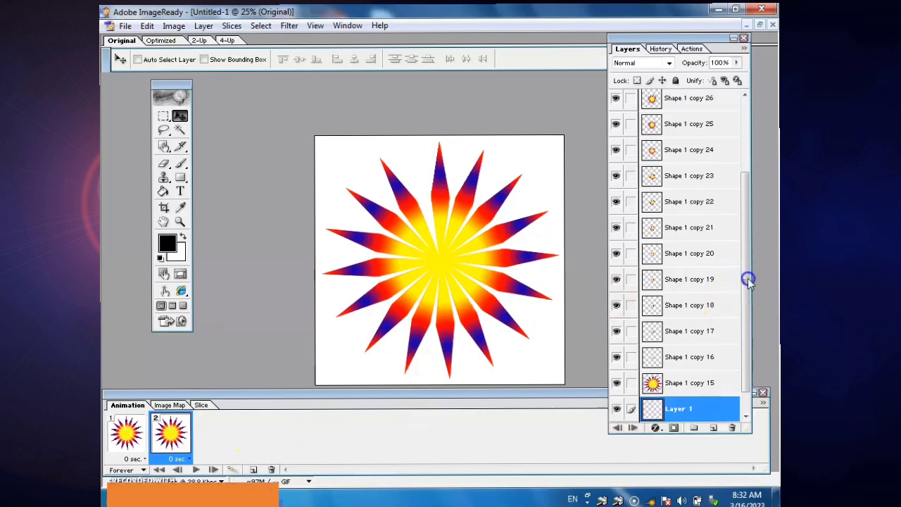
drag(748, 280, 744, 320)
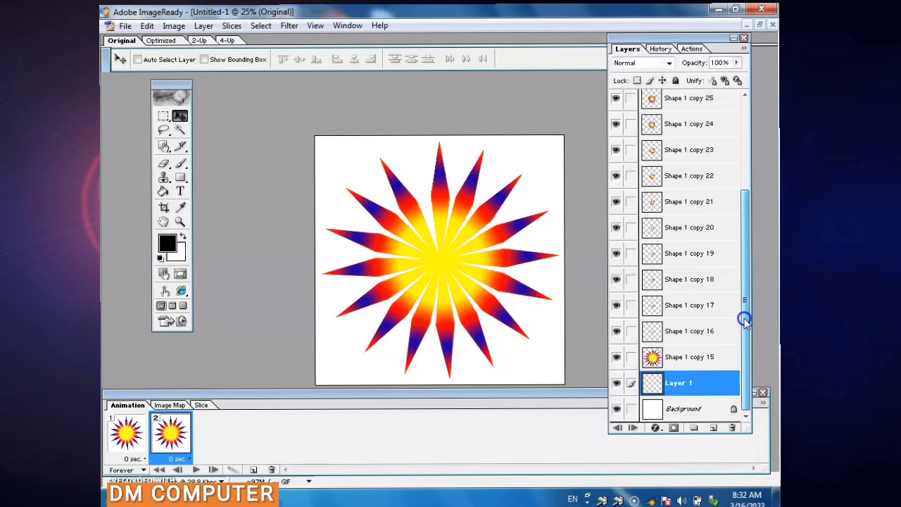
drag(744, 320, 753, 114)
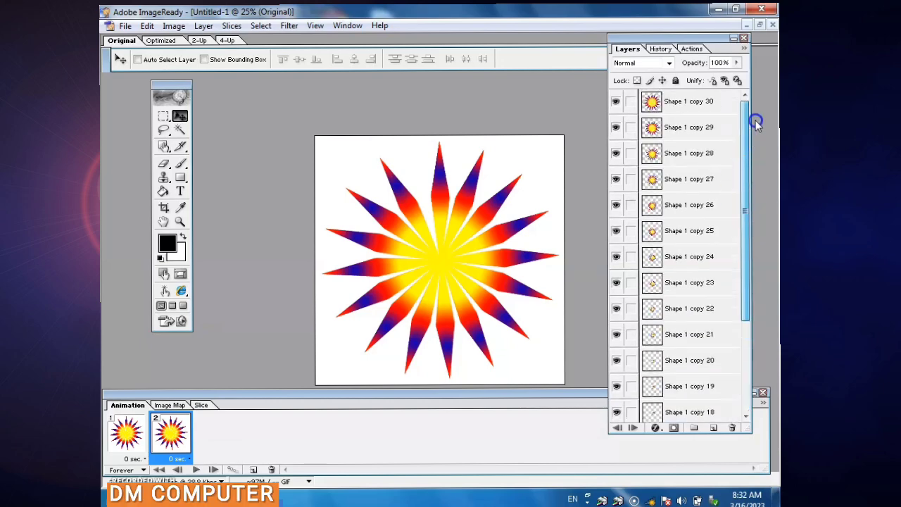
click(615, 102)
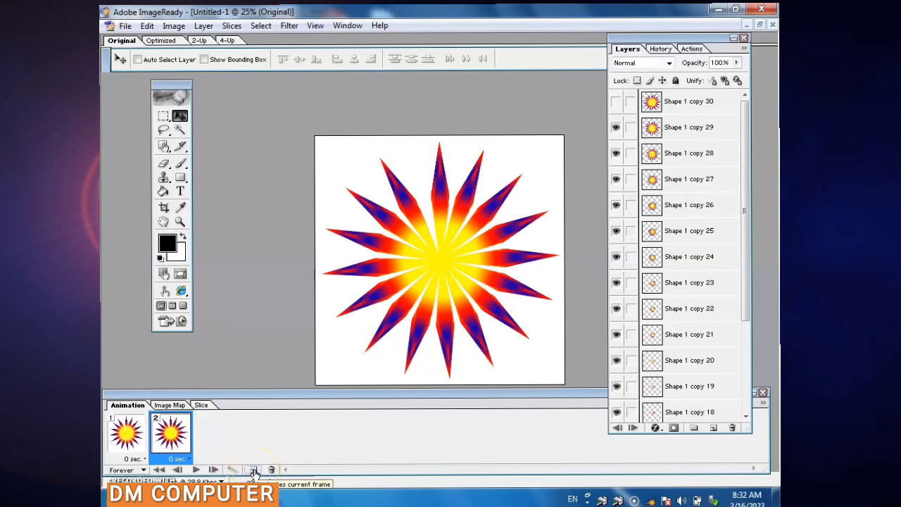
Add frames 3 to 6, hiding Shape 1 copy 29, 28 and 27 in turn.
click(254, 470)
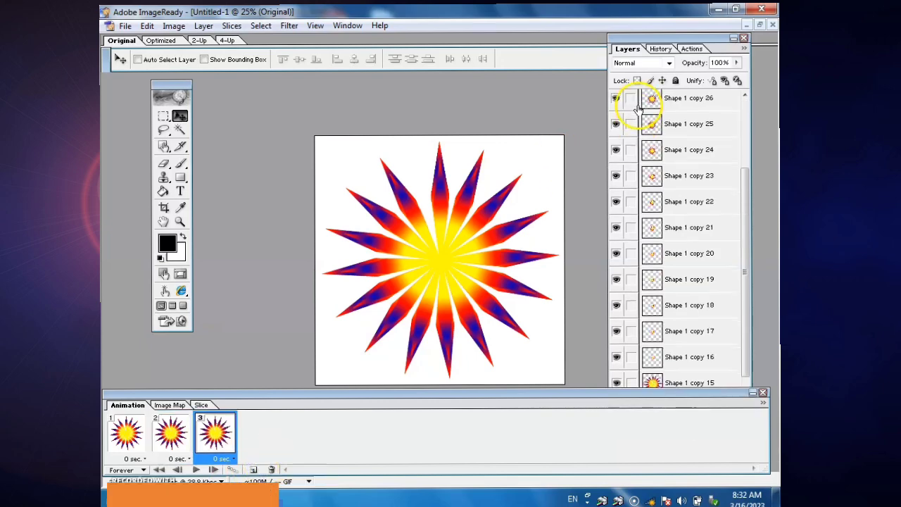
scroll(636, 106, up, 2)
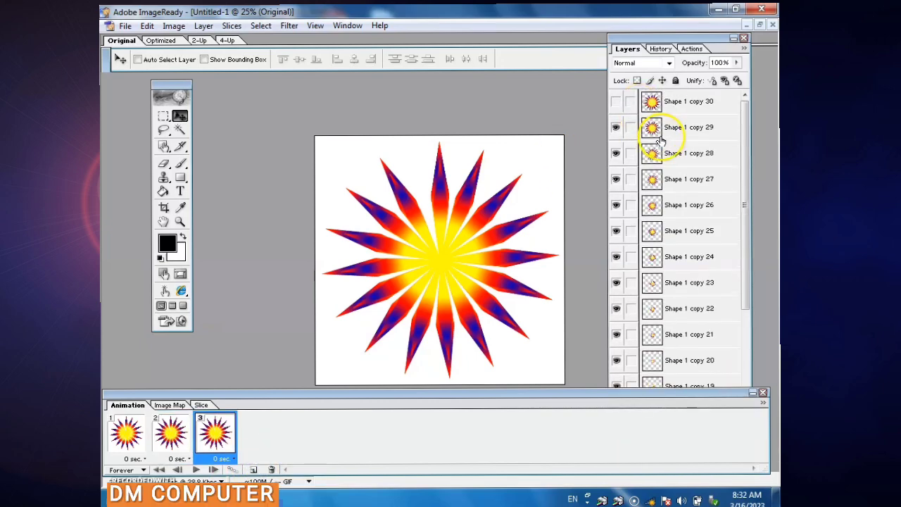
click(617, 127)
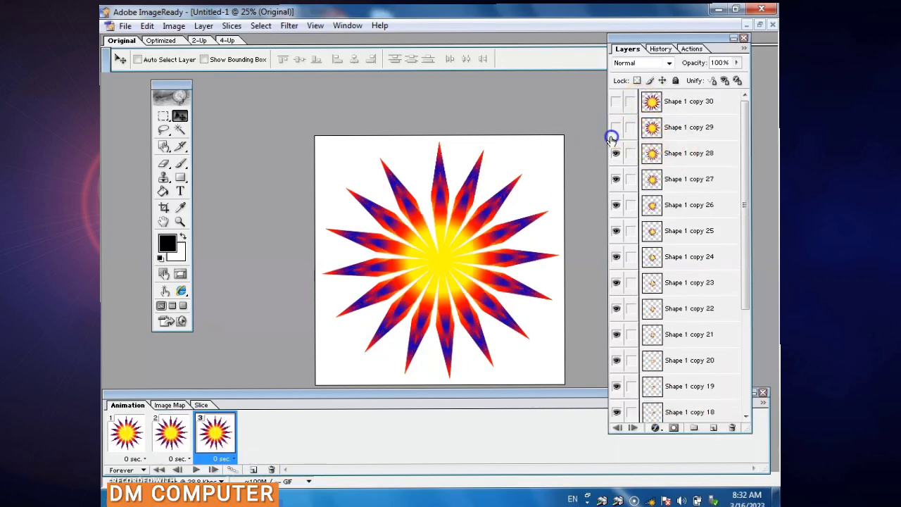
click(252, 469)
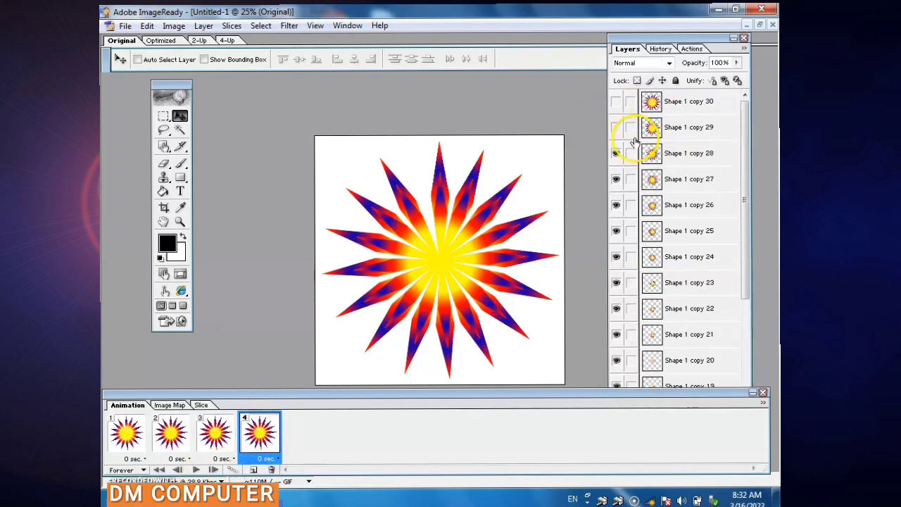
click(616, 153)
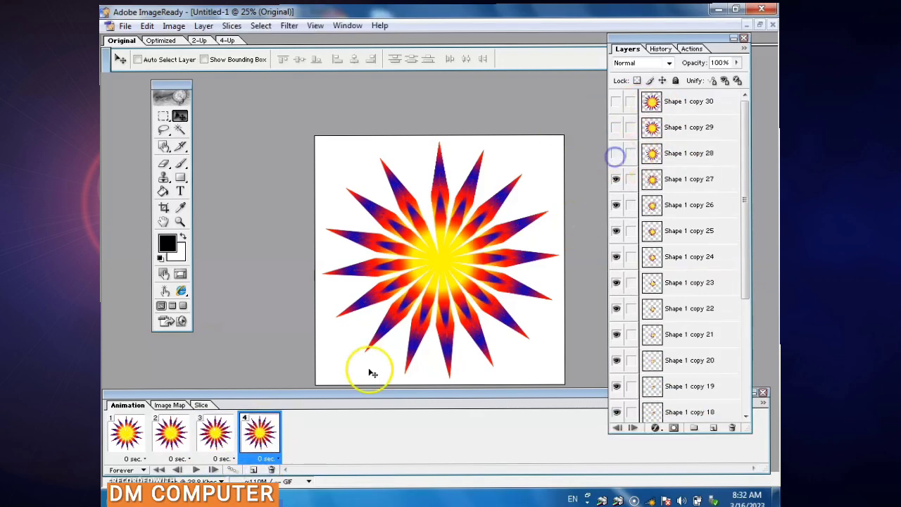
click(253, 469)
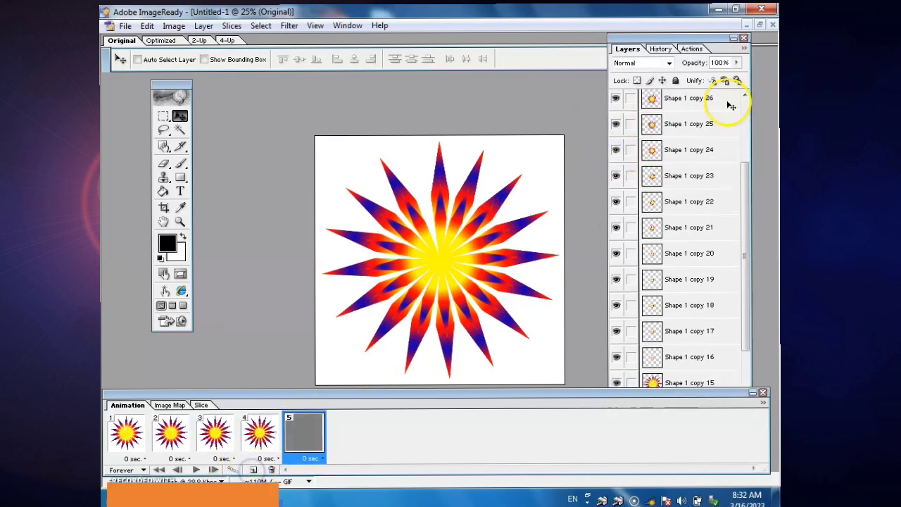
click(616, 179)
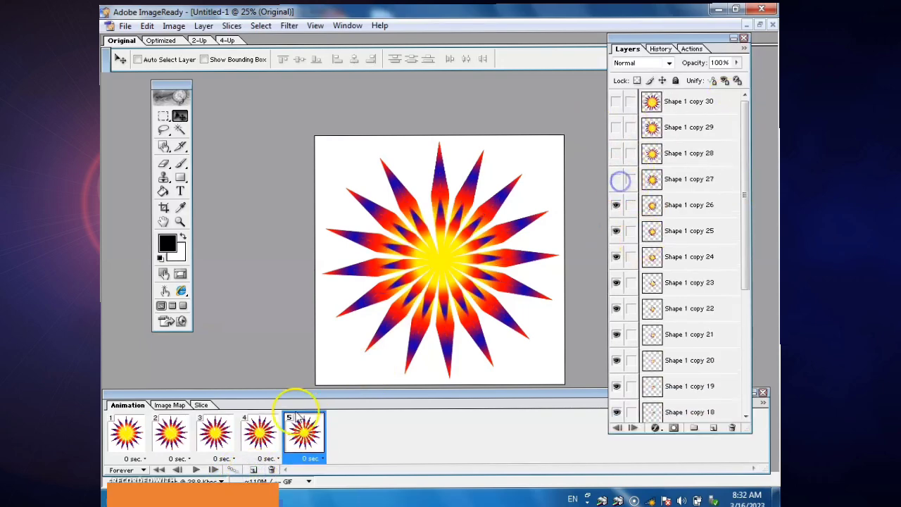
click(253, 470)
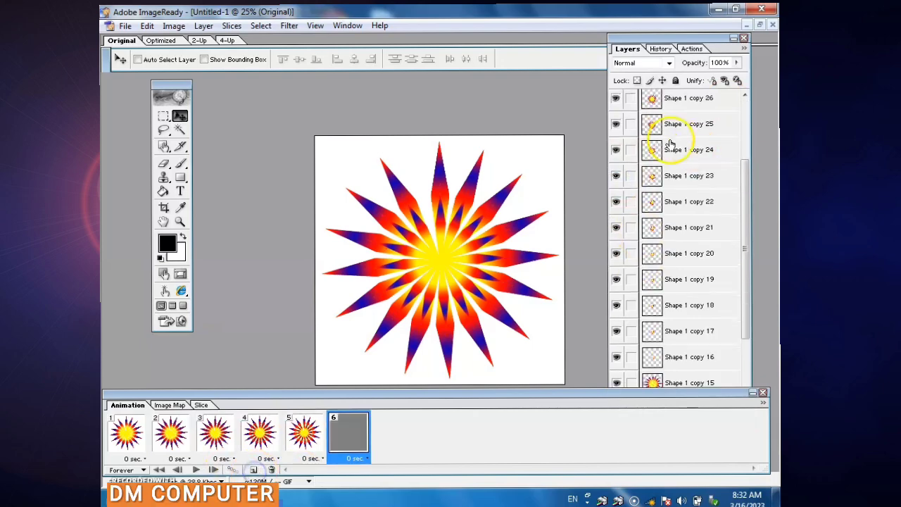
click(616, 204)
Hide Shape 1 copy 26, then add frames 7–10, hiding copies 25 through 22.
click(616, 204)
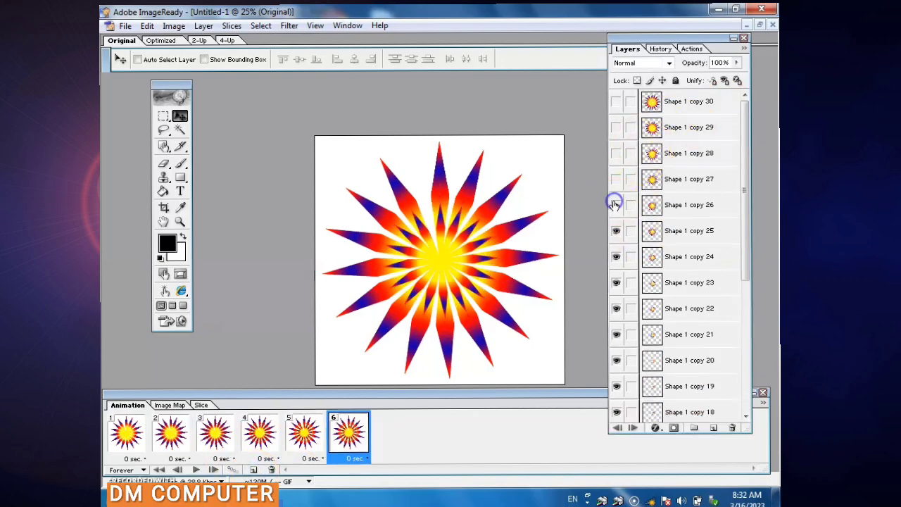
click(252, 470)
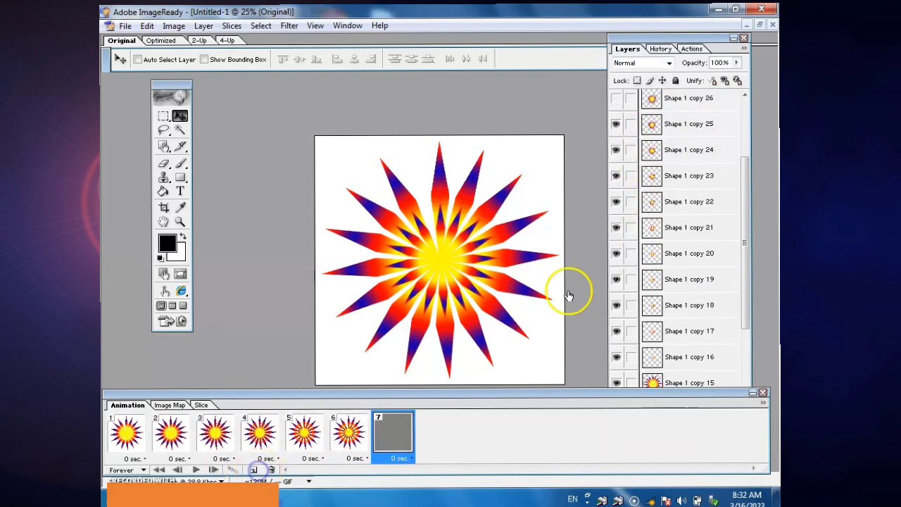
click(617, 124)
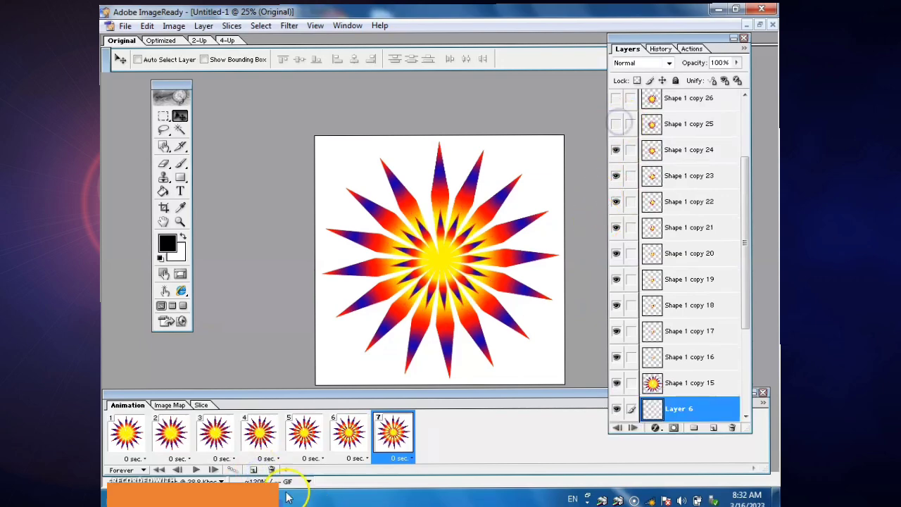
click(253, 470)
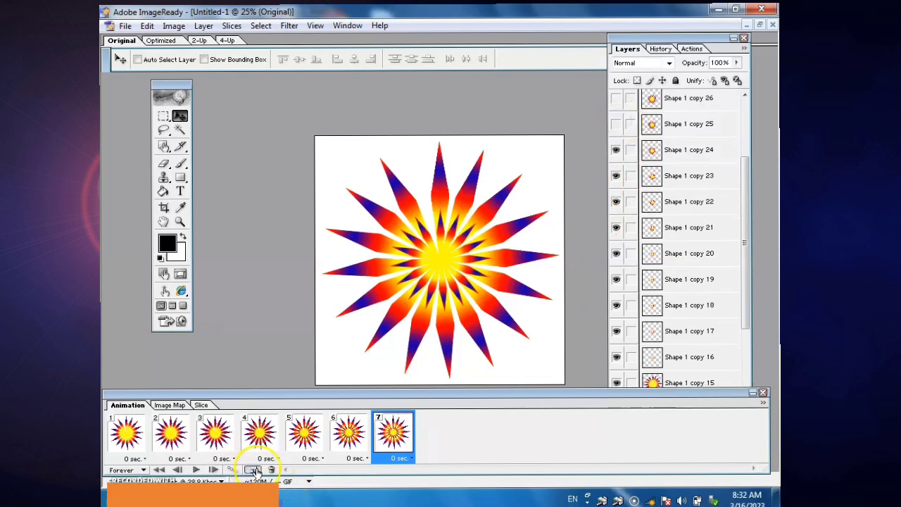
click(617, 150)
click(252, 469)
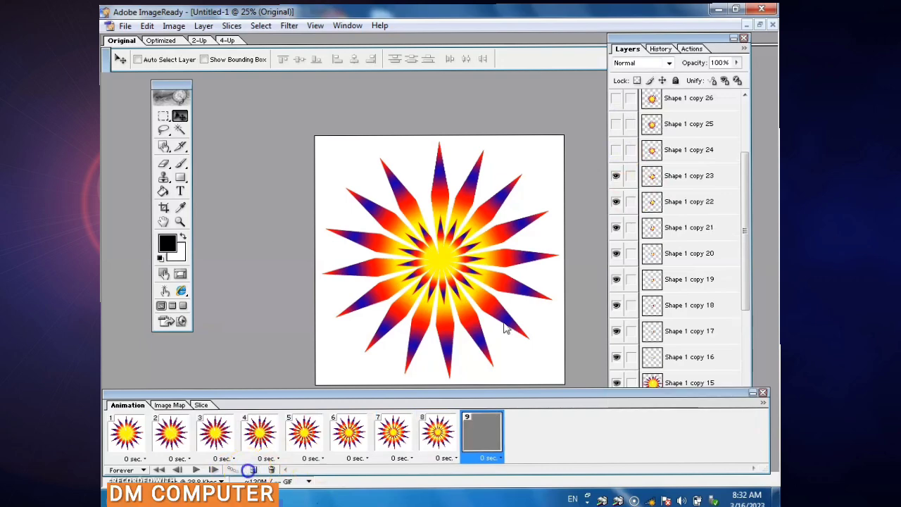
click(615, 176)
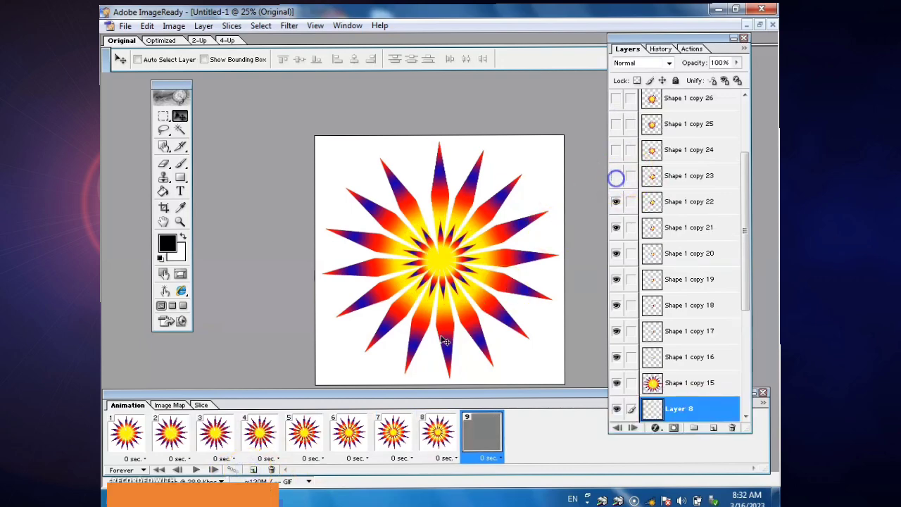
click(252, 470)
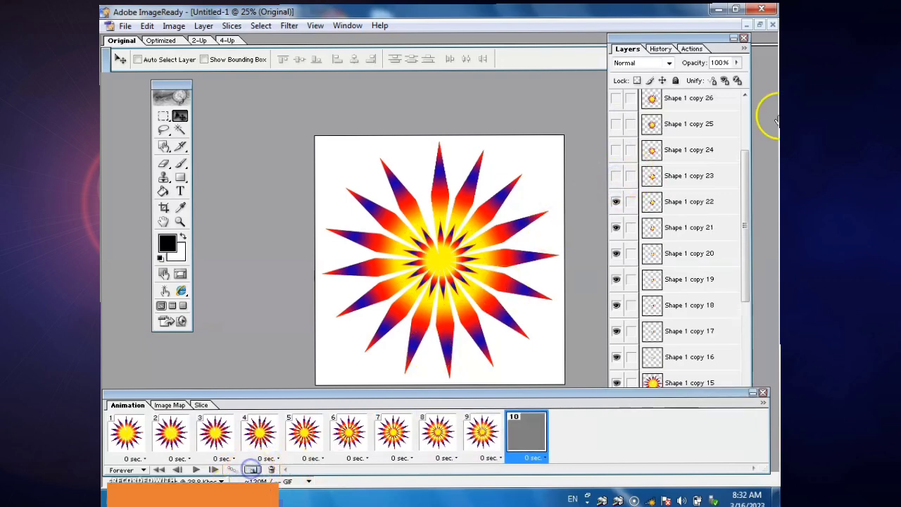
click(616, 201)
Add frames 11–16, hiding Shape 1 copies 21 through 17, one per frame.
click(252, 470)
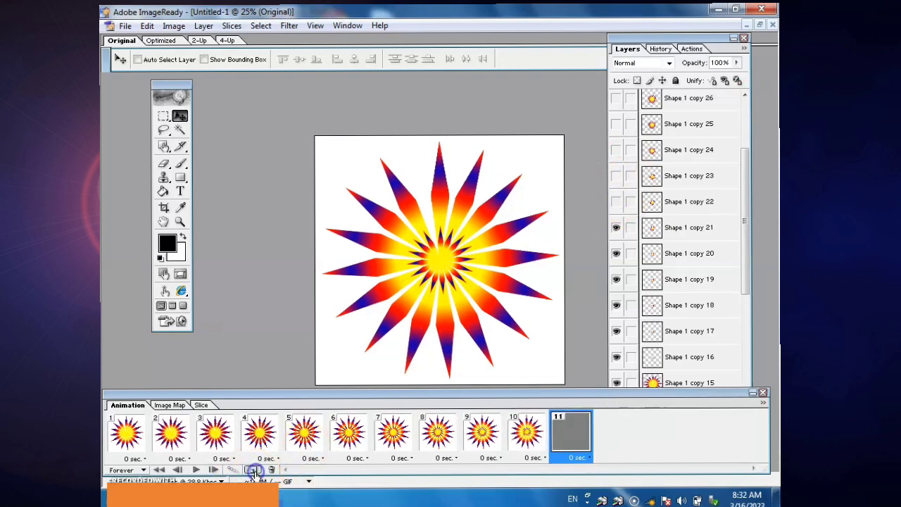
click(616, 228)
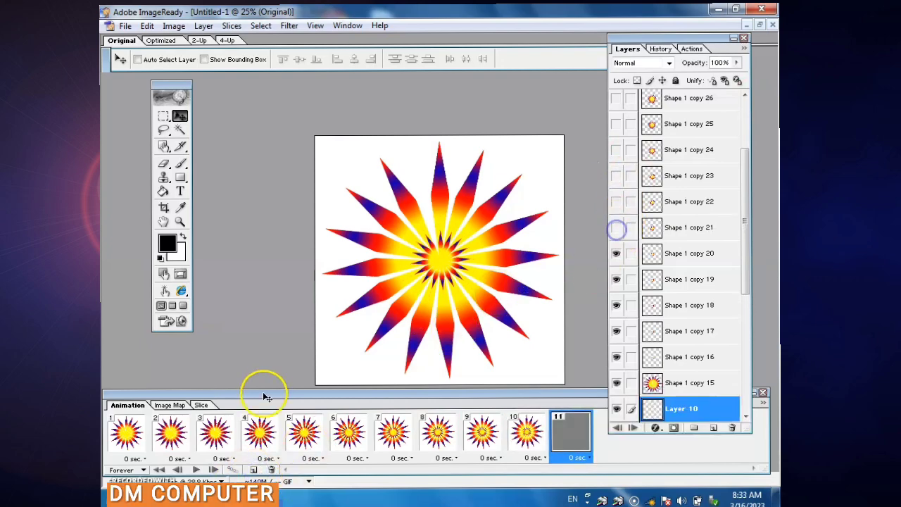
click(252, 470)
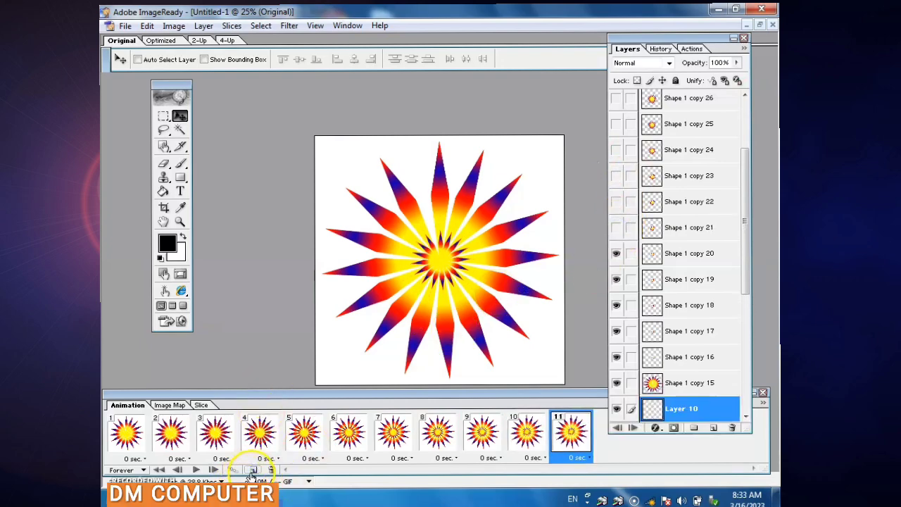
click(616, 253)
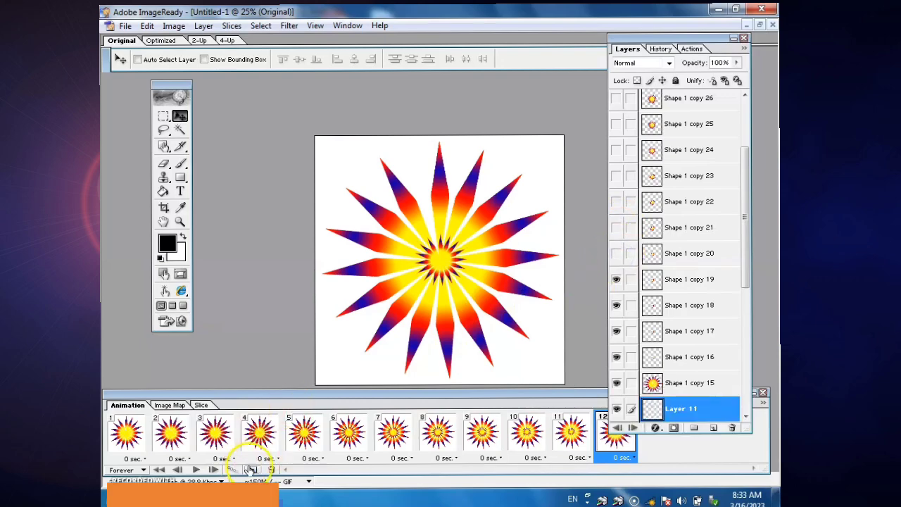
click(250, 469)
click(618, 281)
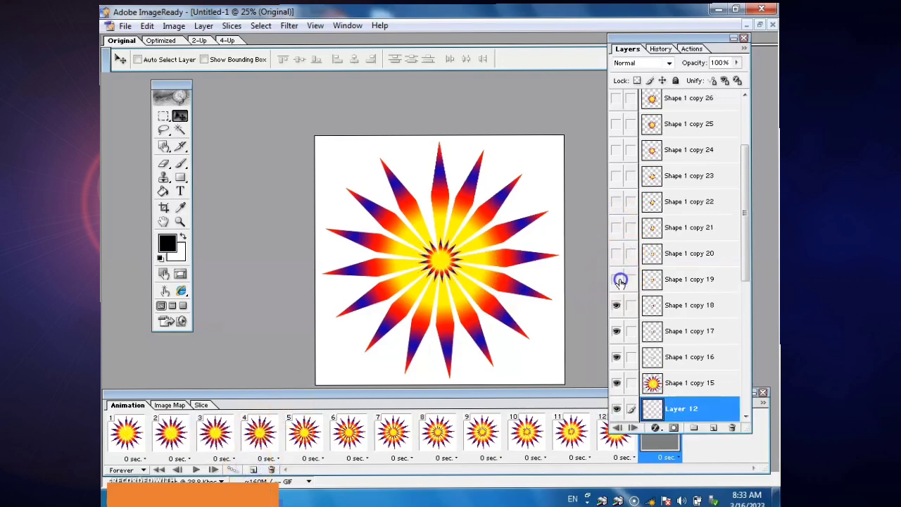
click(252, 469)
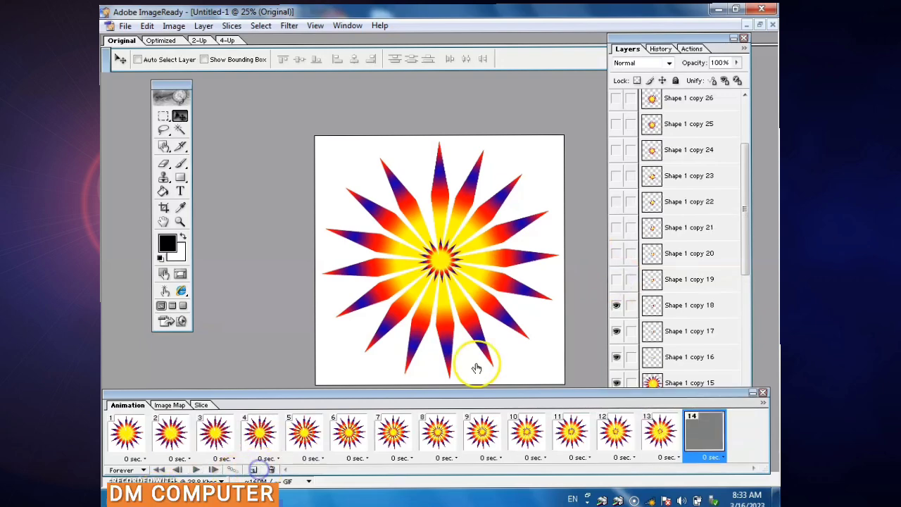
click(616, 307)
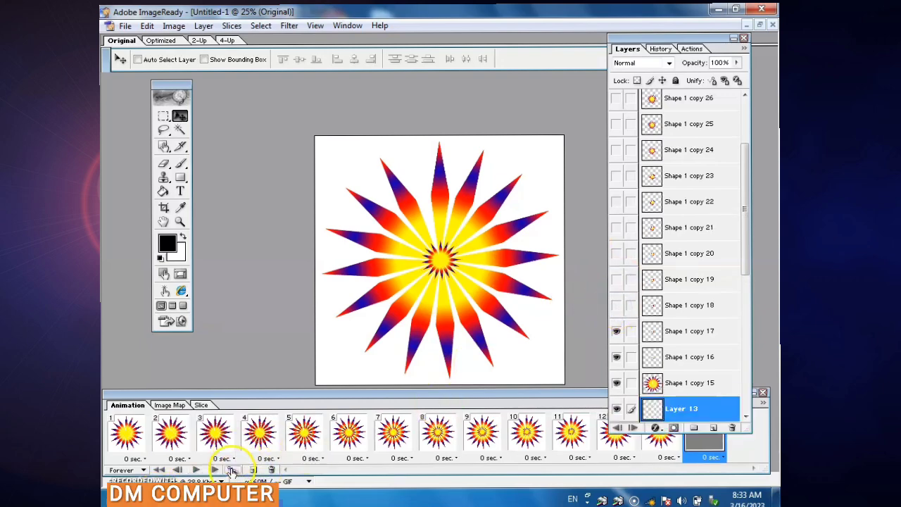
click(252, 469)
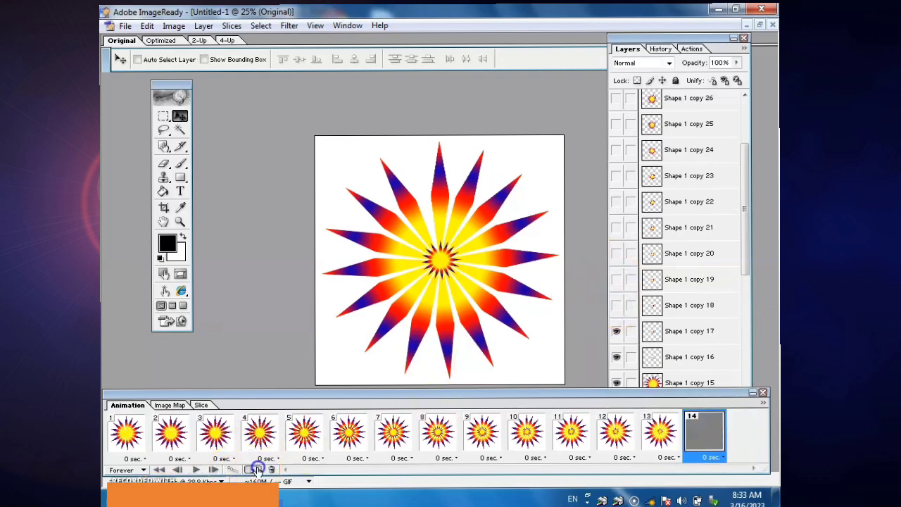
click(616, 332)
click(253, 469)
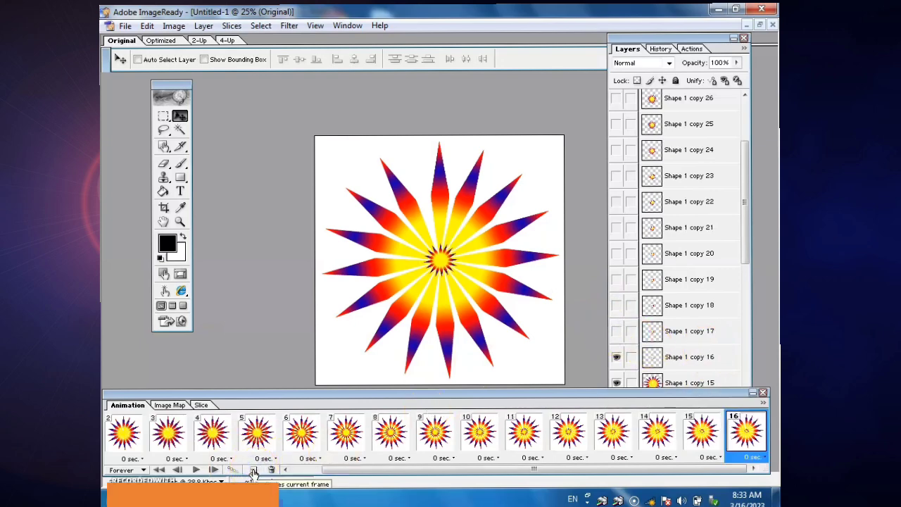
Start playback of the sixteen star frames from the Animation palette.
click(197, 470)
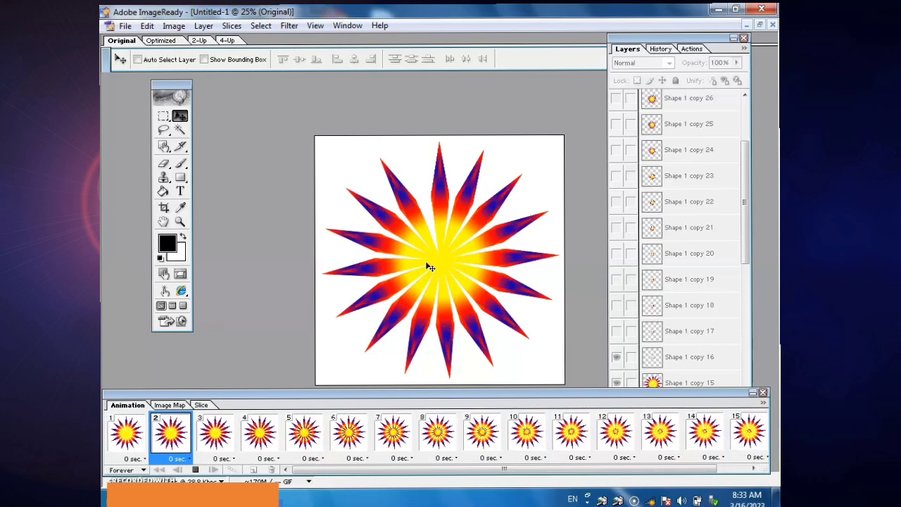
Save Optimized As 12345 on the Desktop, keeping the Images Only (*.gif) format.
click(124, 26)
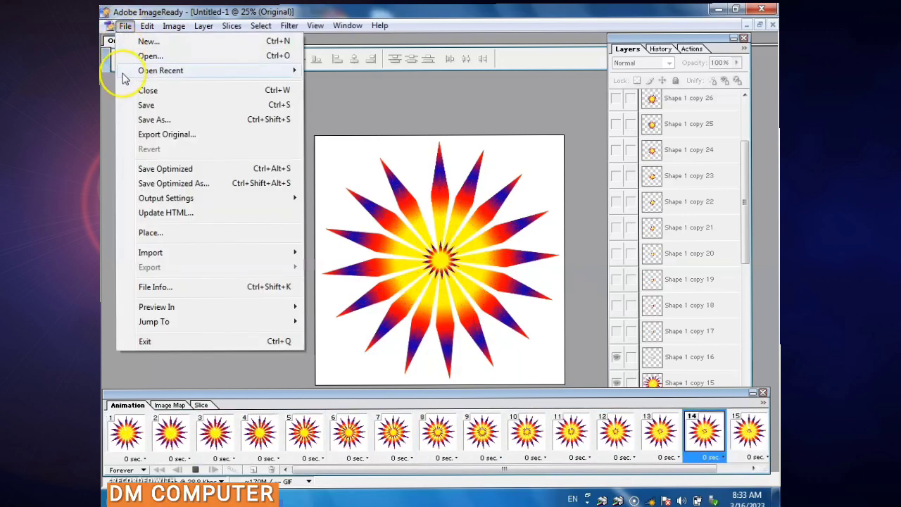
click(180, 184)
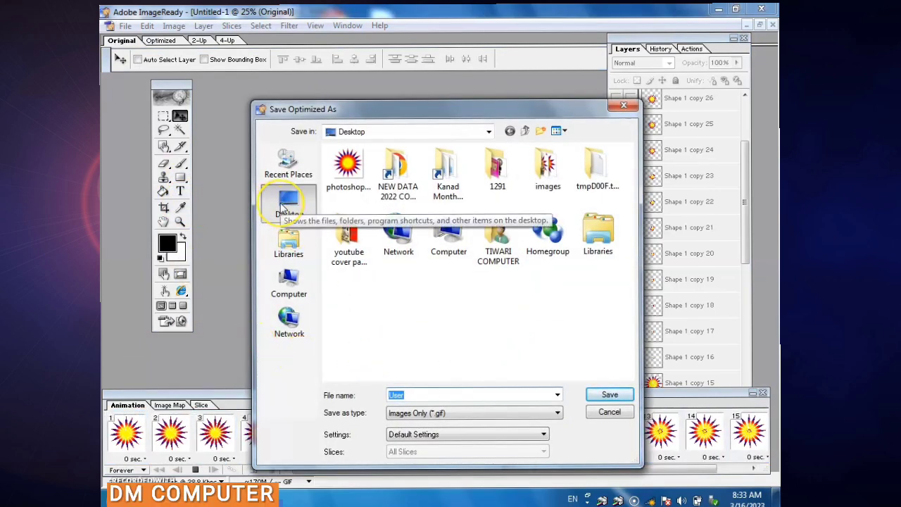
click(439, 414)
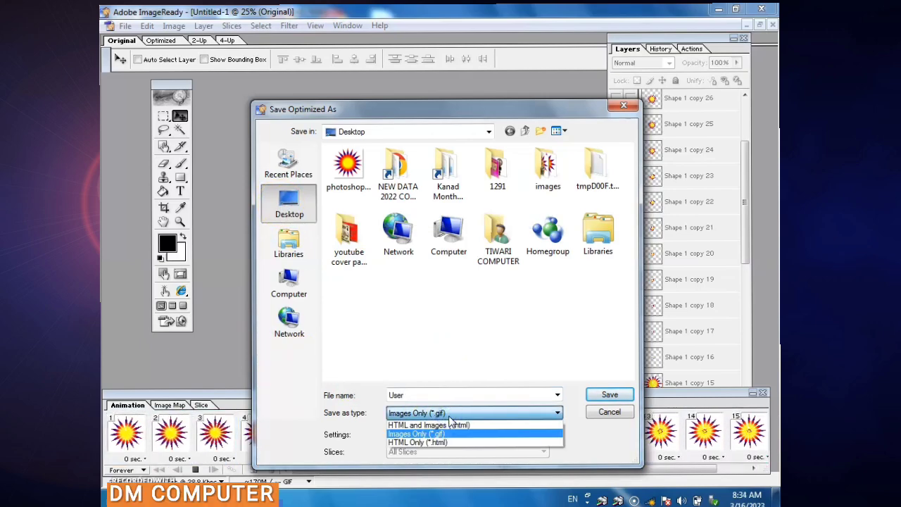
click(426, 425)
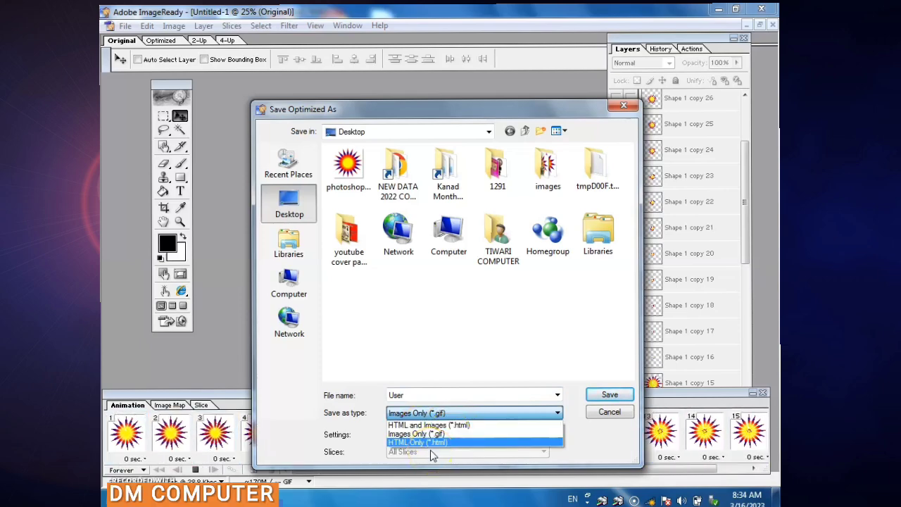
click(433, 425)
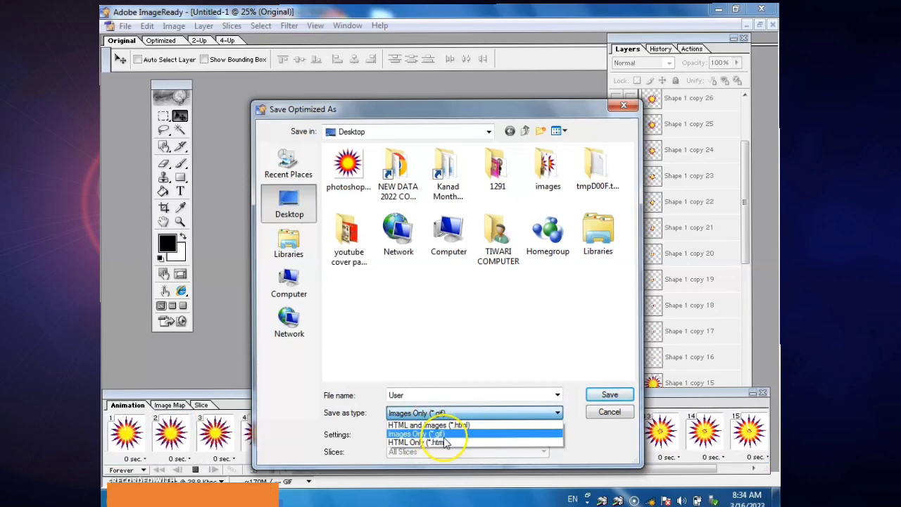
click(443, 434)
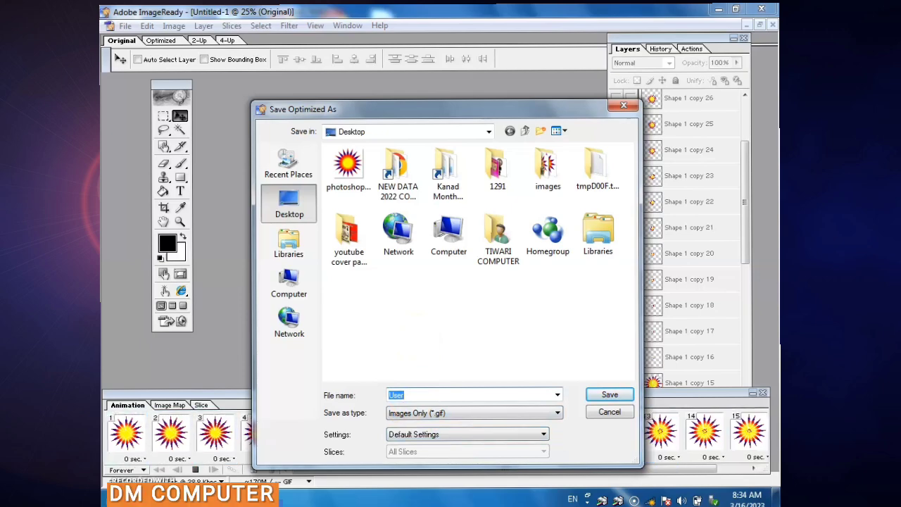
text(12345)
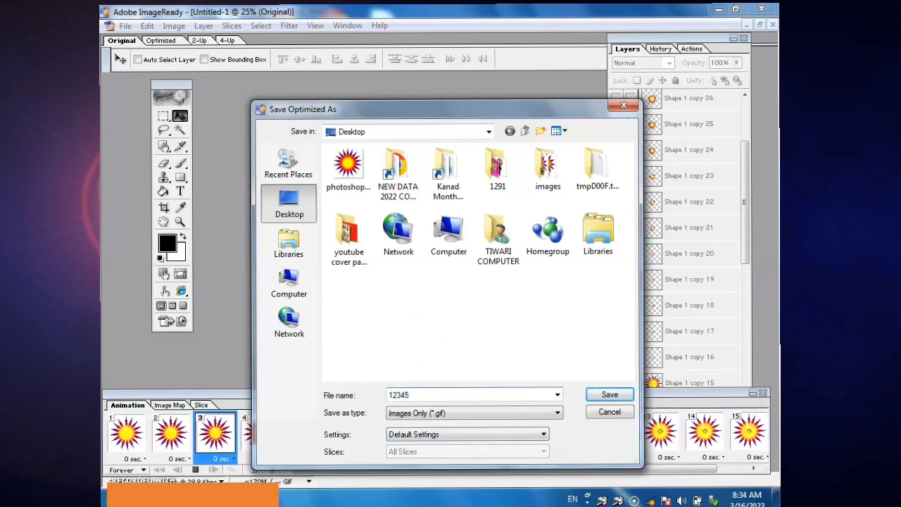
click(609, 396)
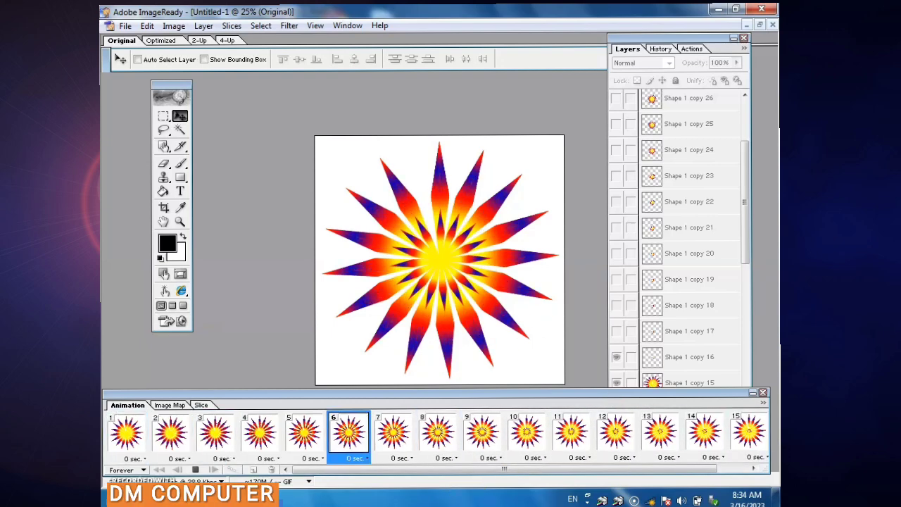
Minimize ImageReady and Photoshop, then open the 12345 GIF from its desktop icon.
click(713, 11)
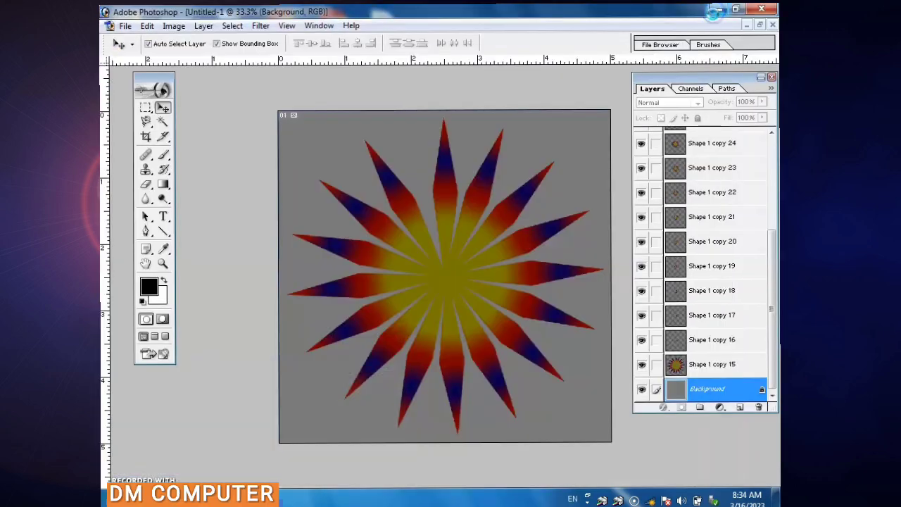
click(715, 11)
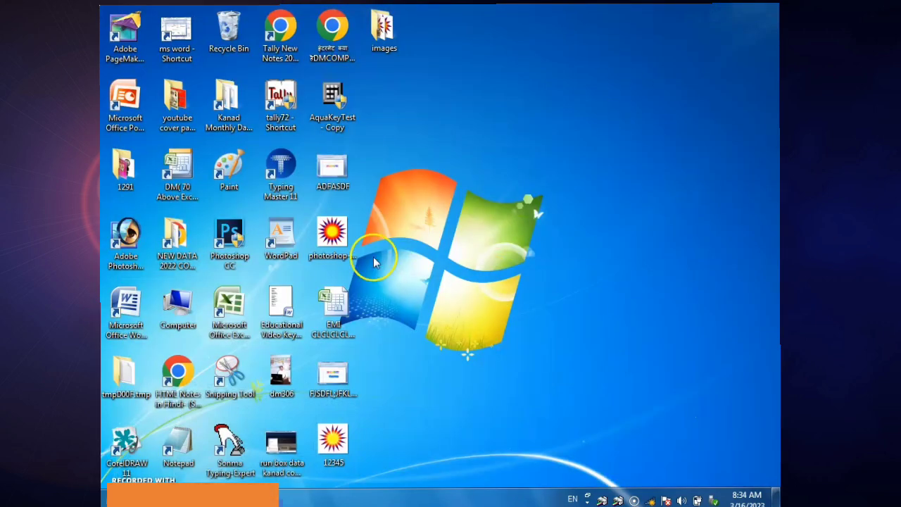
right_click(323, 438)
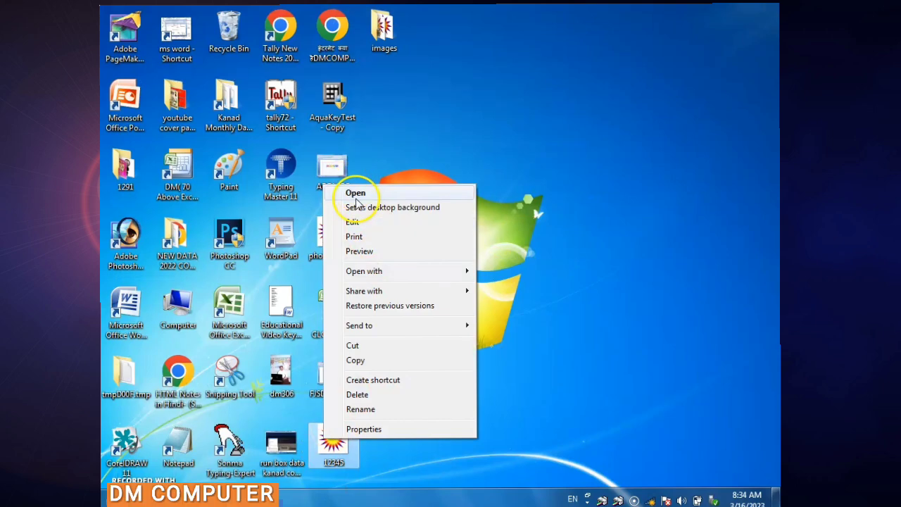
click(356, 198)
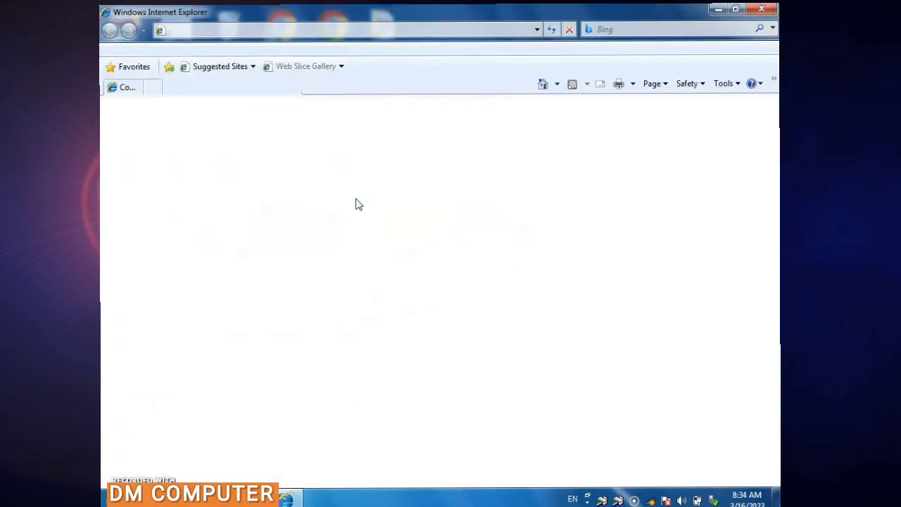
Fit the 12345.gif sunburst star to the Internet Explorer window to watch it animate.
click(462, 348)
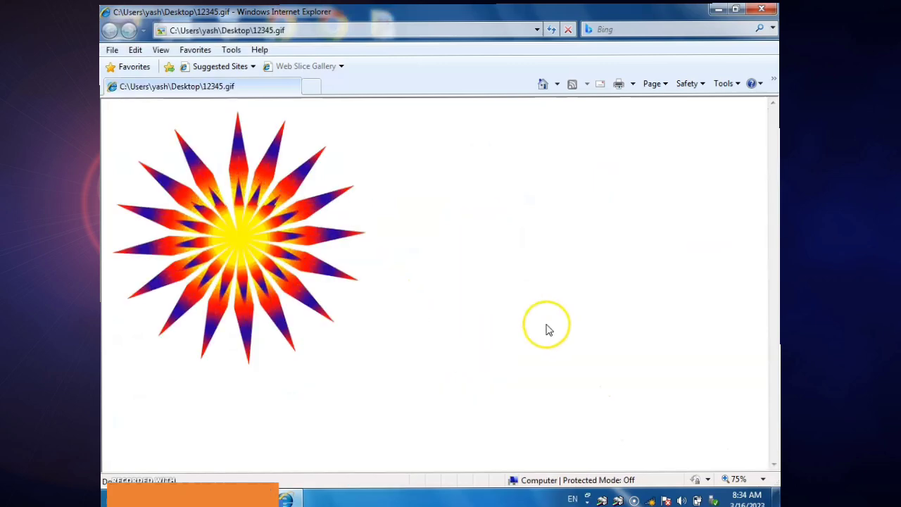